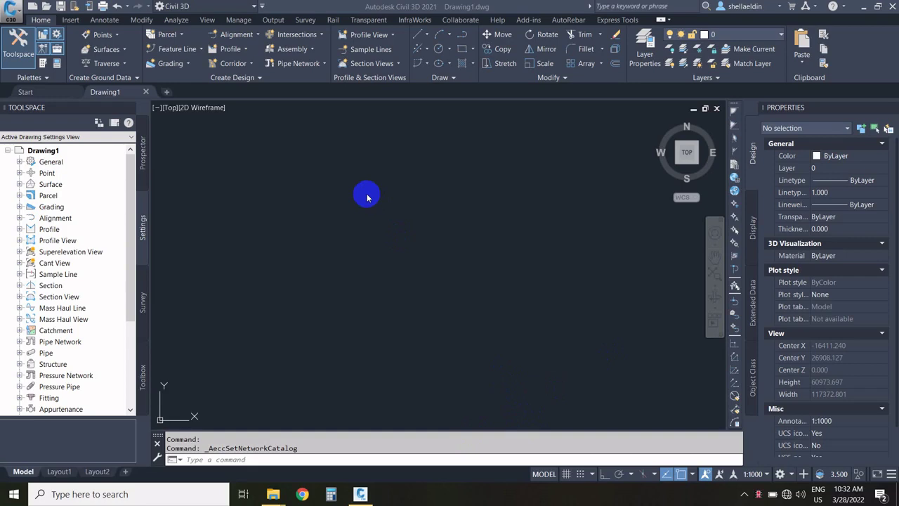
# Check the available structure catalogs in the pipe network catalog settings and close them without changes.
pyautogui.click(234, 79)
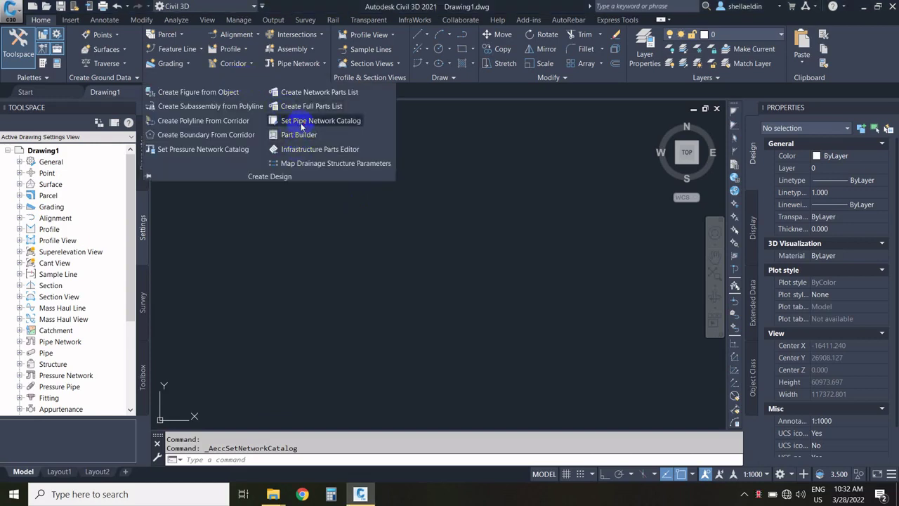
pyautogui.click(401, 242)
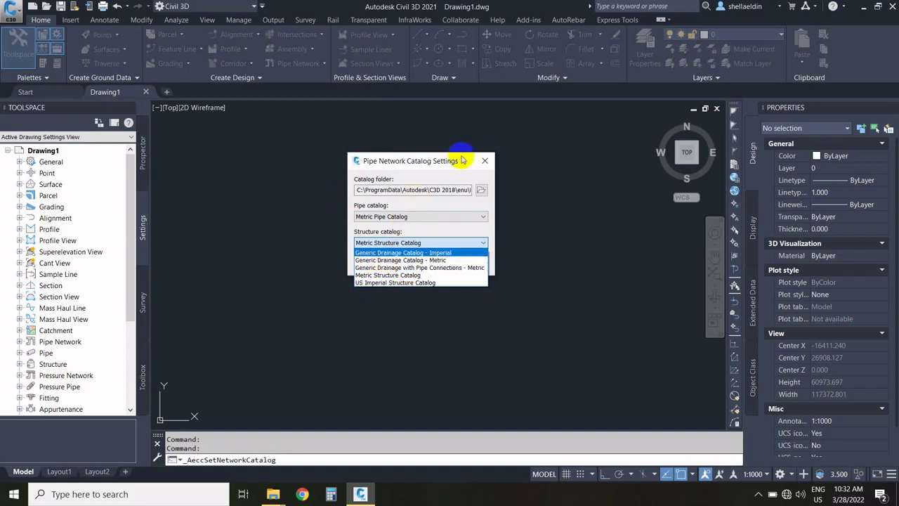
pyautogui.click(485, 162)
pyautogui.click(484, 162)
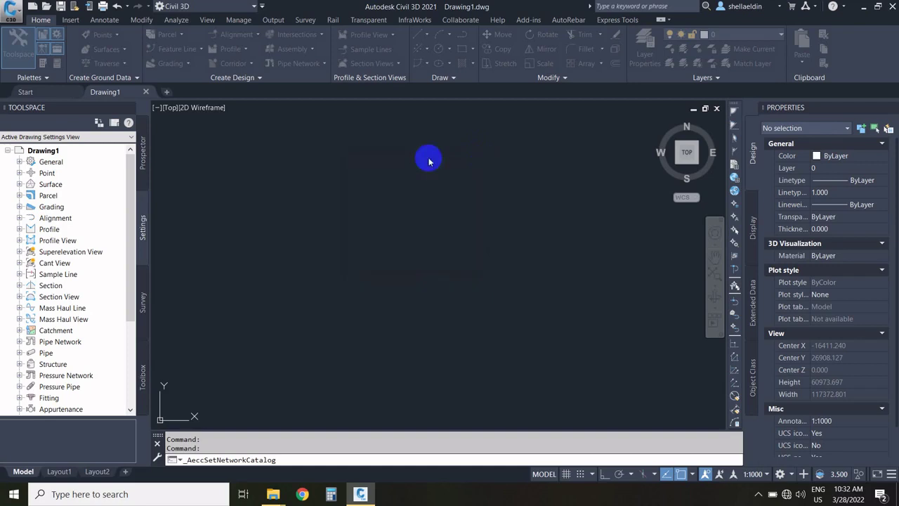
# Launch the Infrastructure Parts Editor and open Generic Drainage Catalog - Metric from the parts library, overwriting the existing drafts catalog.
pyautogui.click(240, 82)
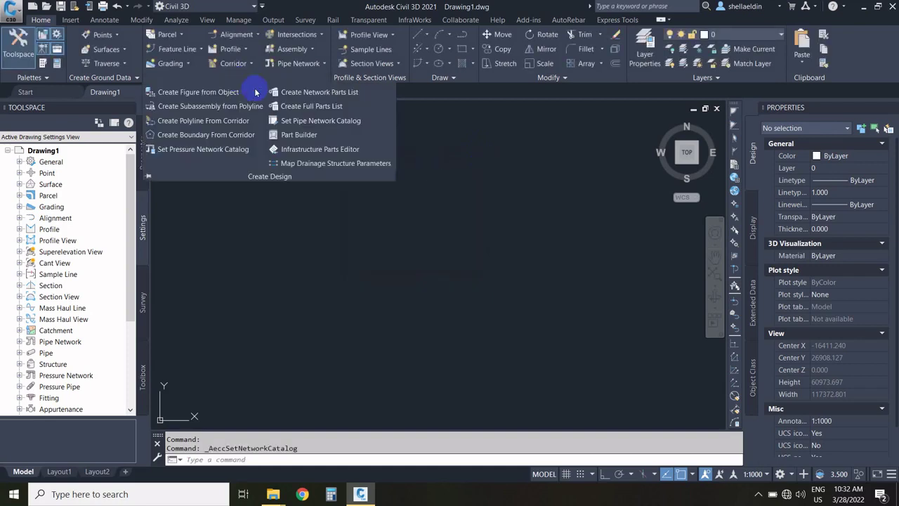
pyautogui.click(296, 155)
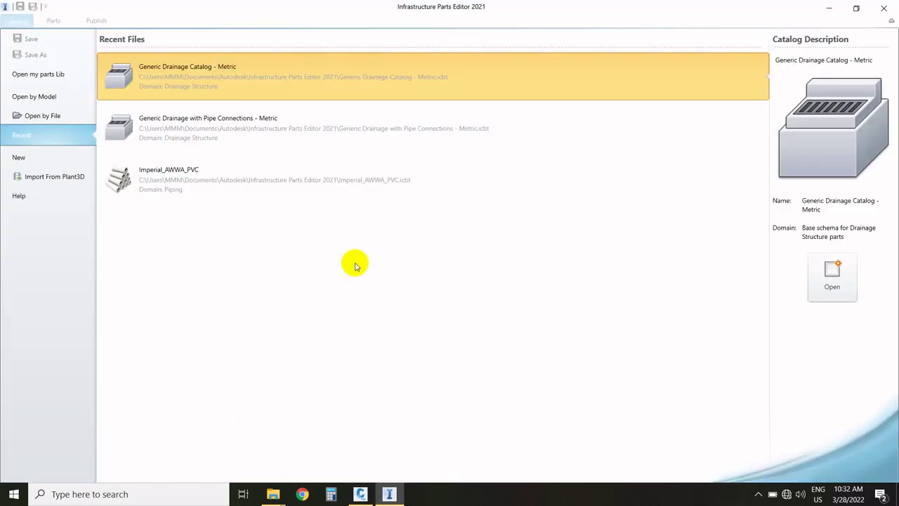
pyautogui.click(34, 75)
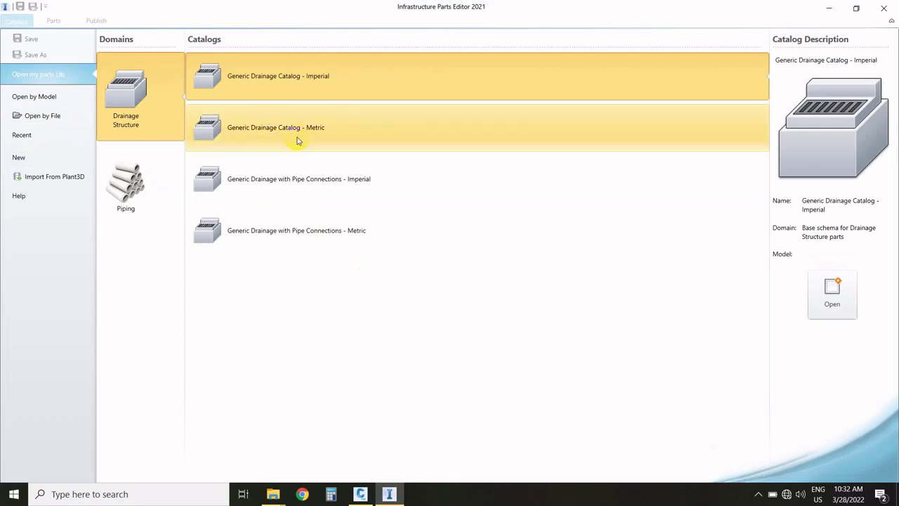
pyautogui.click(255, 133)
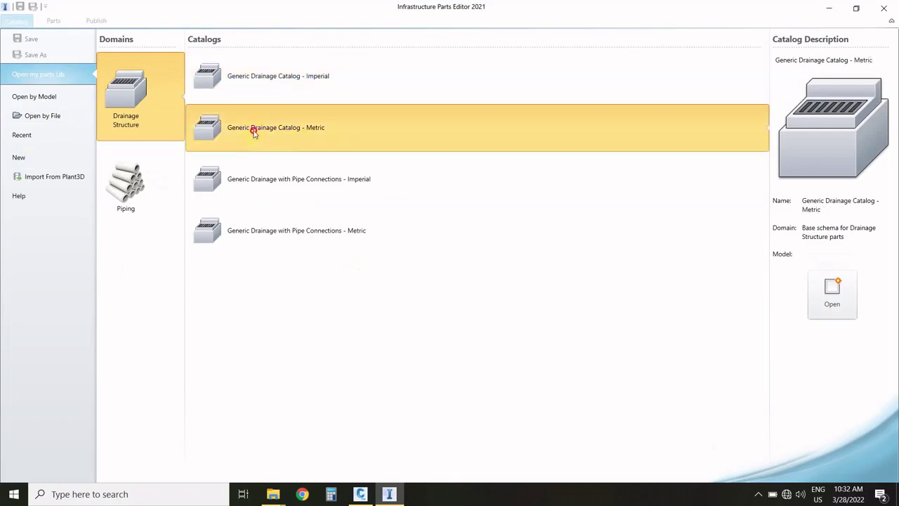
pyautogui.doubleClick(316, 133)
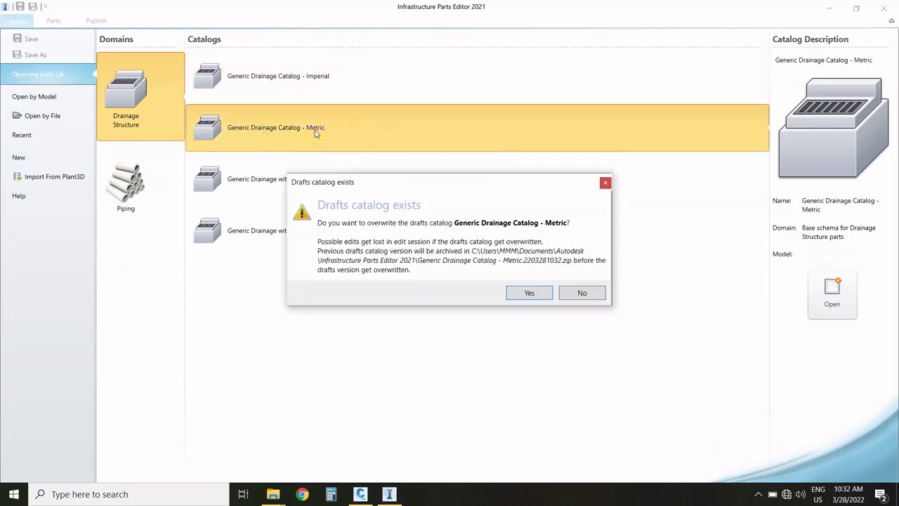
pyautogui.click(526, 298)
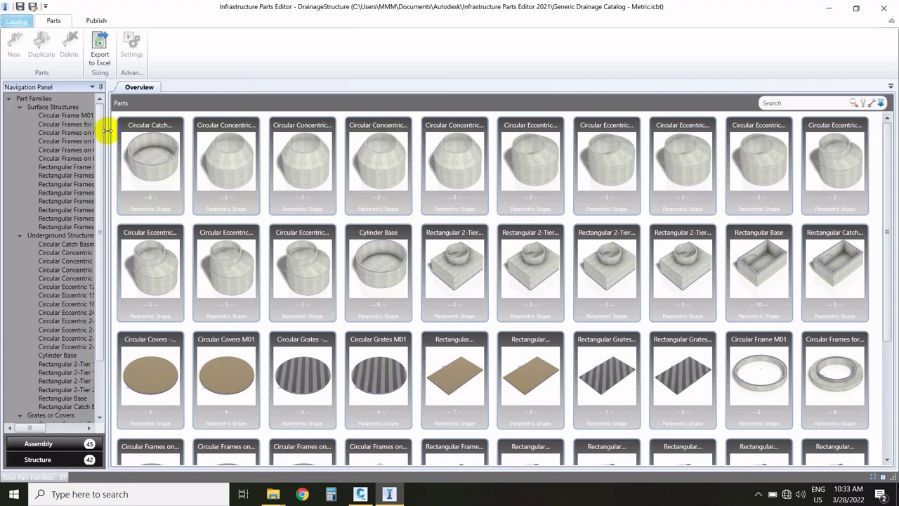
# Widen the part family list and examine the Surface Structures, Underground Structures and Grates or Covers families.
pyautogui.moveTo(106, 130); pyautogui.dragTo(226, 144)
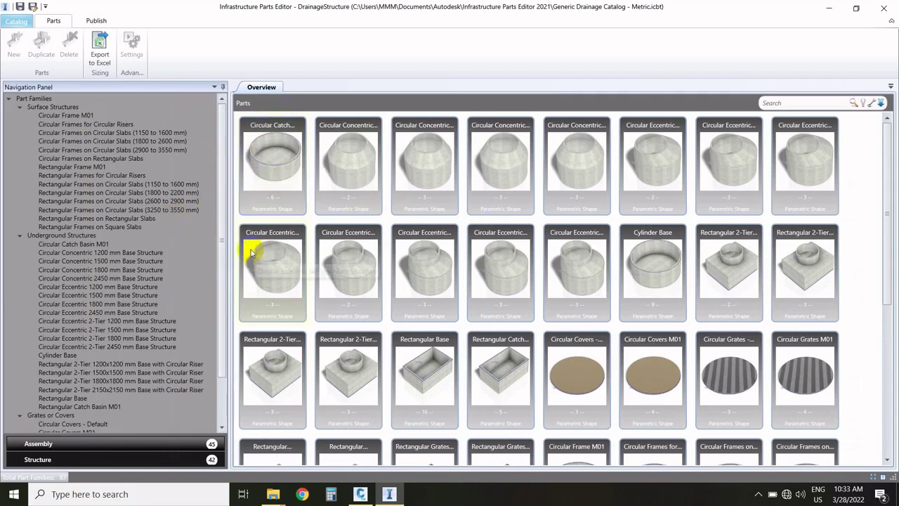
pyautogui.click(41, 109)
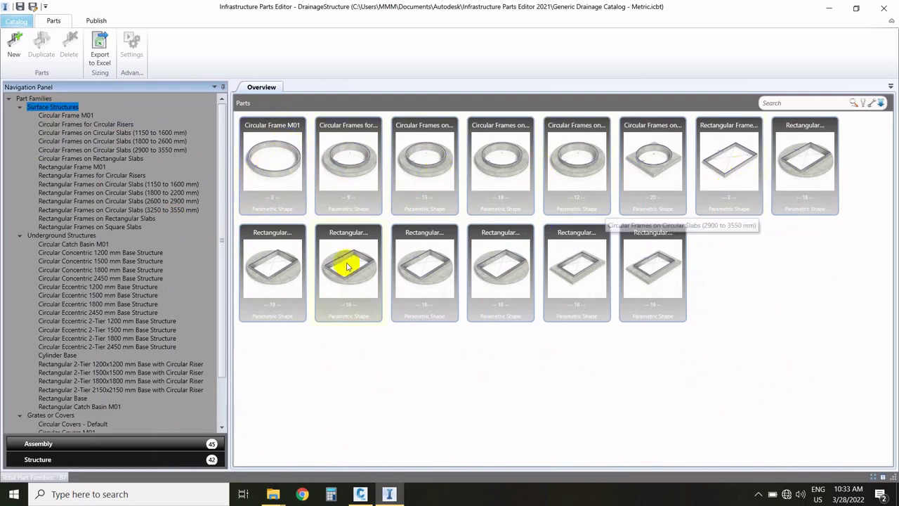
pyautogui.click(49, 237)
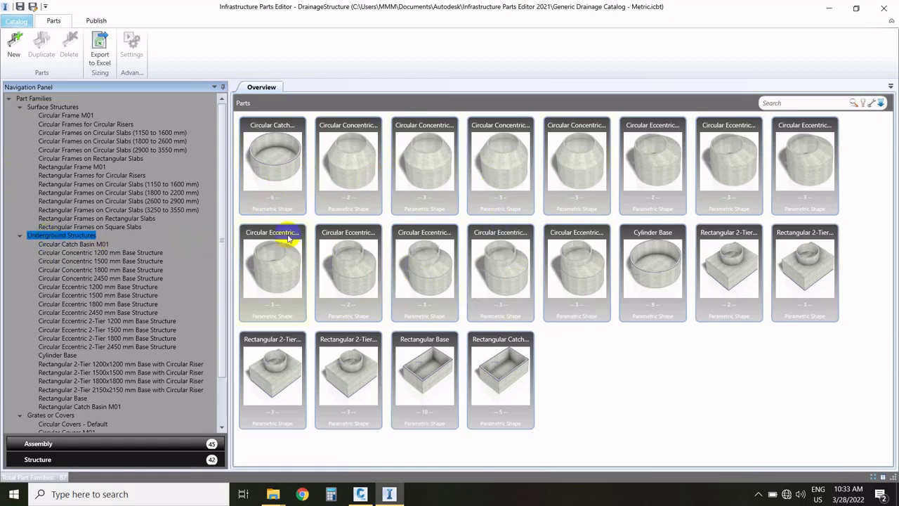
pyautogui.scroll(-2, 49, 260)
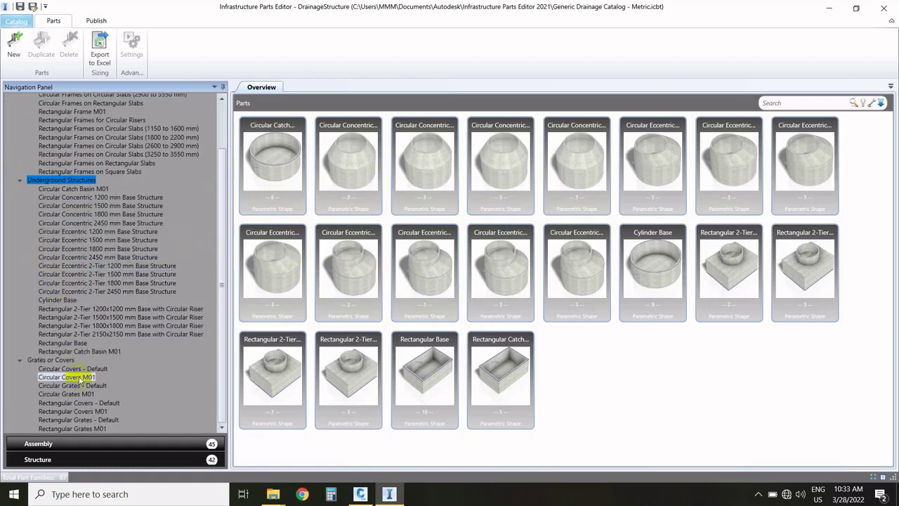
pyautogui.click(51, 360)
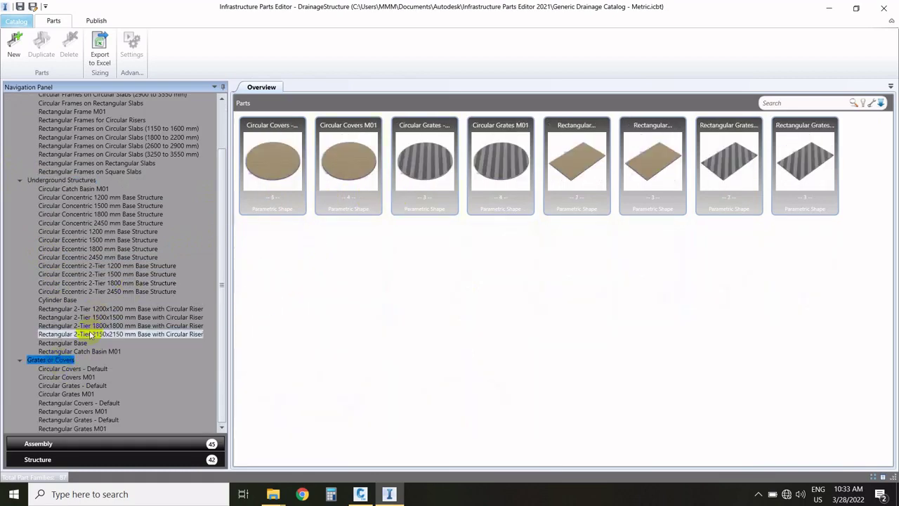
pyautogui.scroll(2, 70, 225)
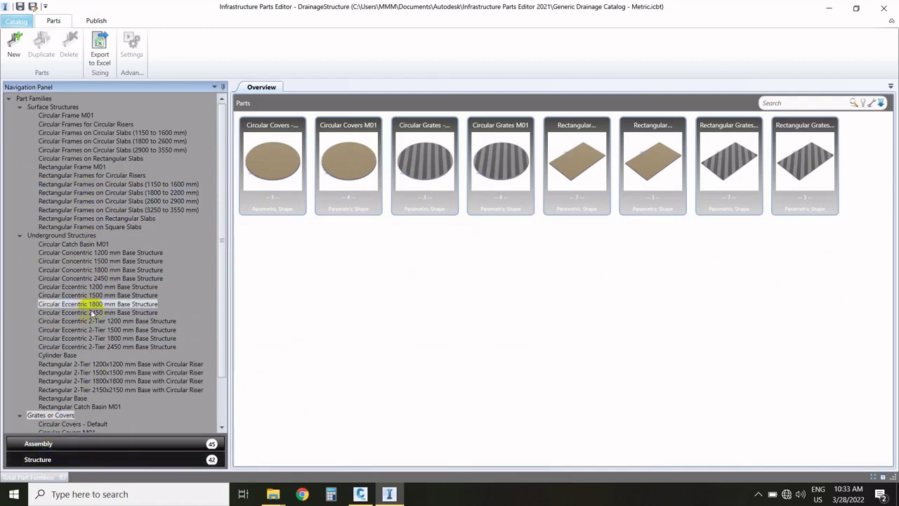
pyautogui.click(57, 107)
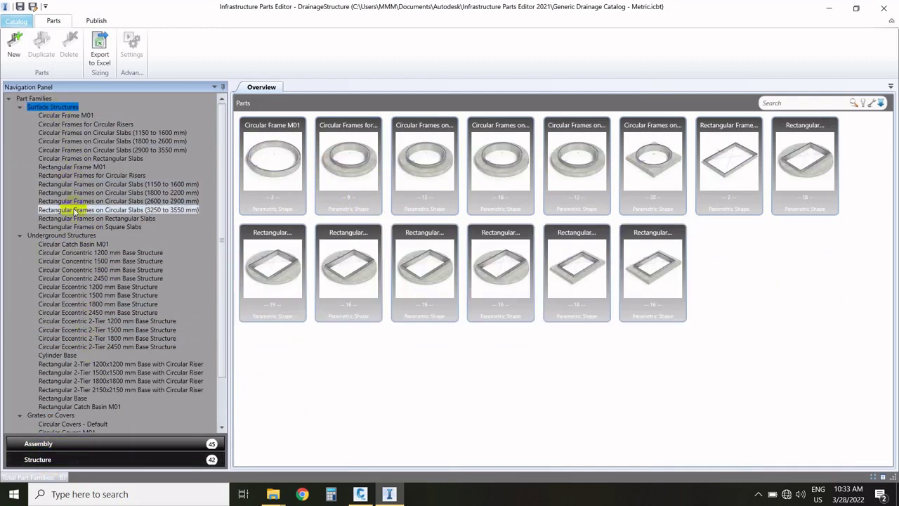
pyautogui.click(62, 235)
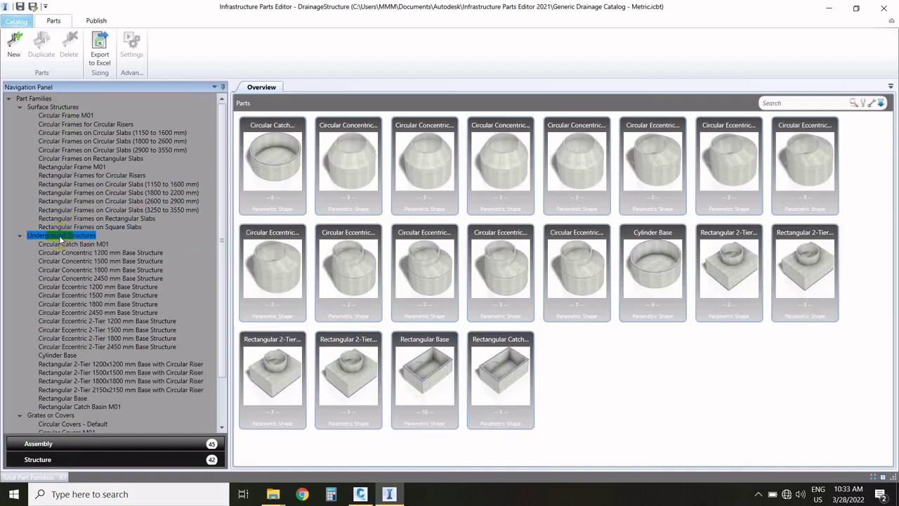
pyautogui.click(53, 415)
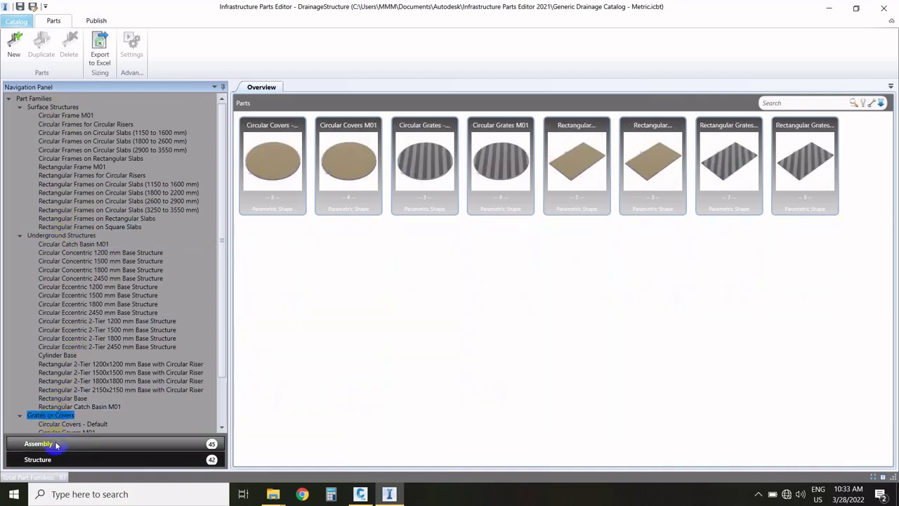
# Open the Circular Access Structure M01 assembly and examine its base part and components.
pyautogui.click(40, 444)
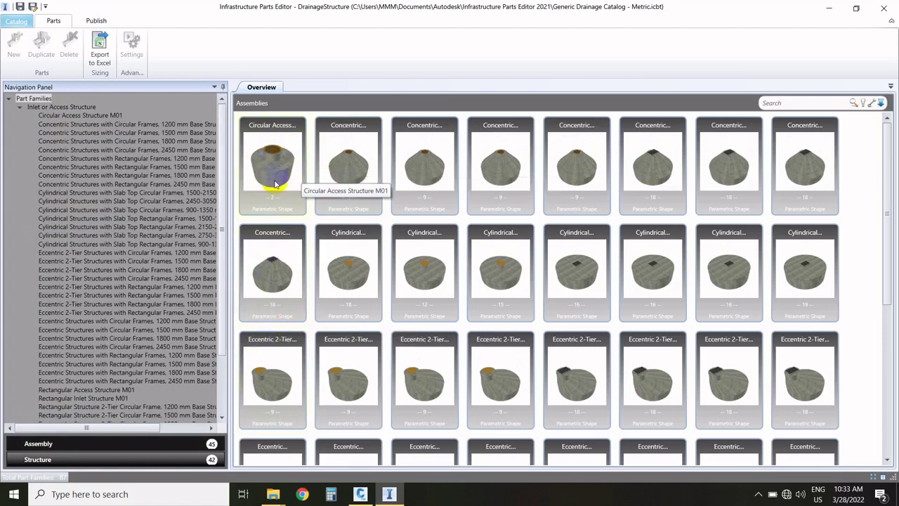
pyautogui.doubleClick(275, 184)
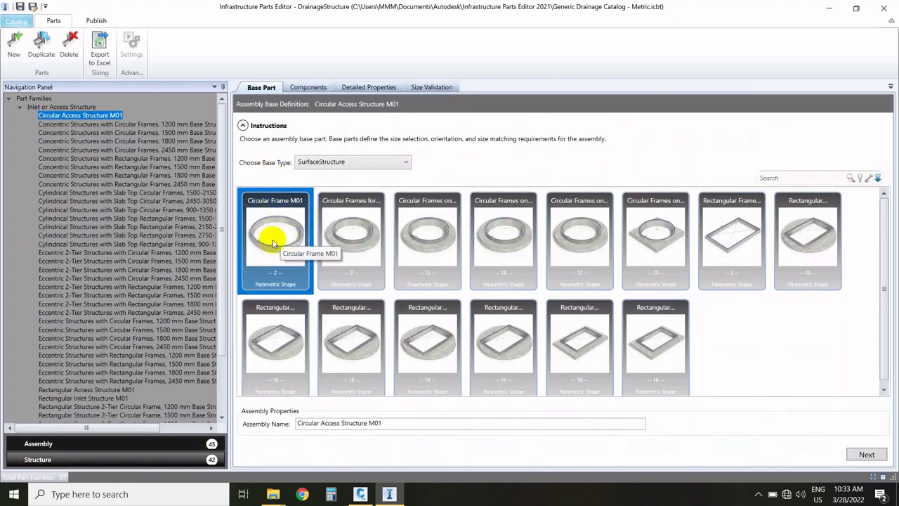
pyautogui.click(297, 88)
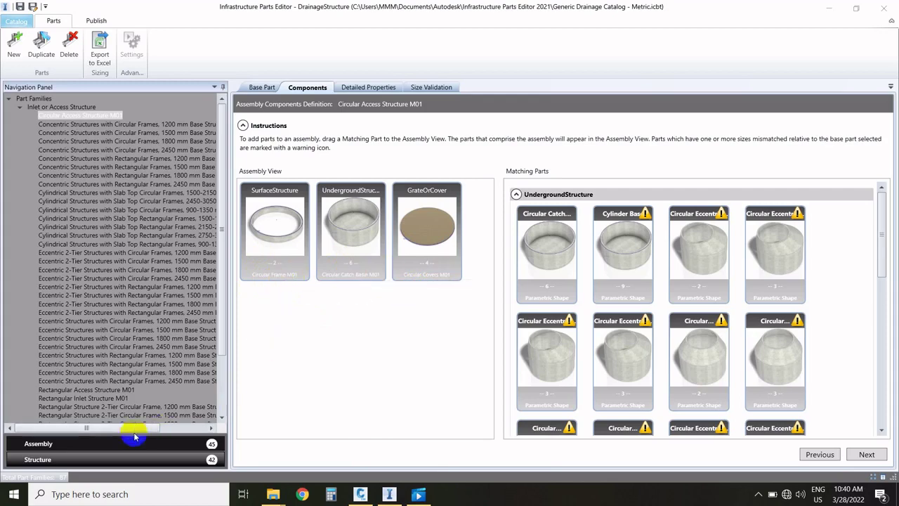
# Open the Circular Frame M01 structure part family and review its family properties, parametric shape and detailed properties.
pyautogui.click(97, 461)
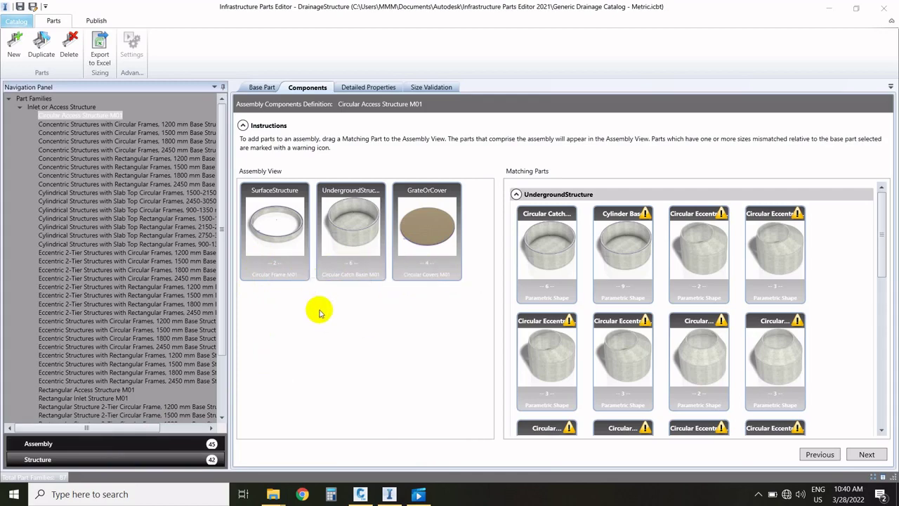
pyautogui.click(69, 462)
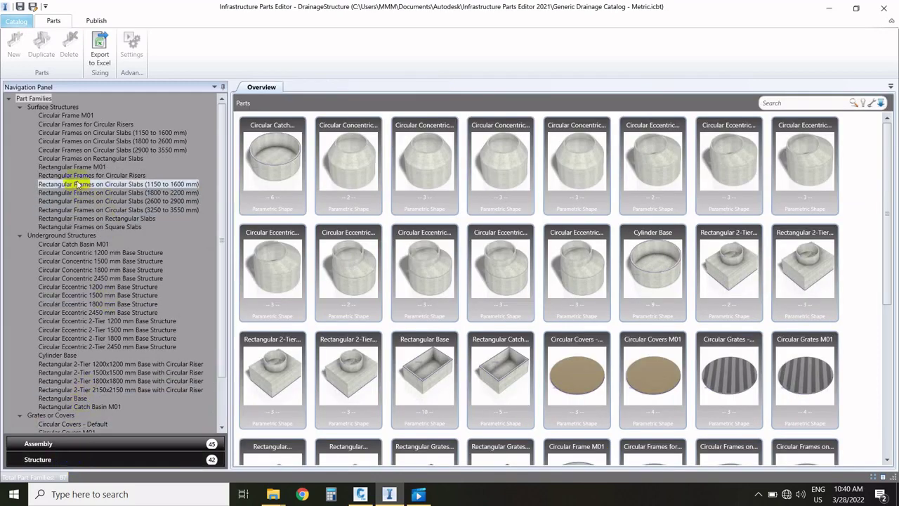
pyautogui.click(73, 116)
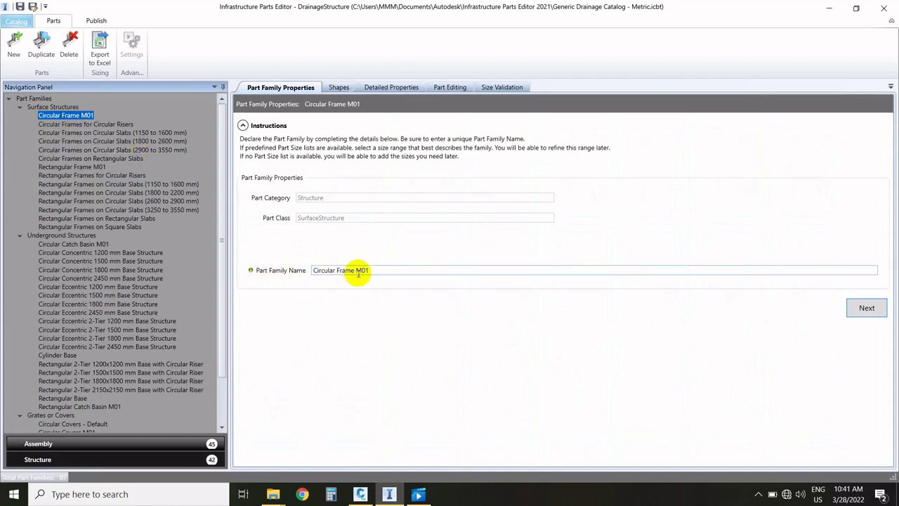
pyautogui.click(339, 87)
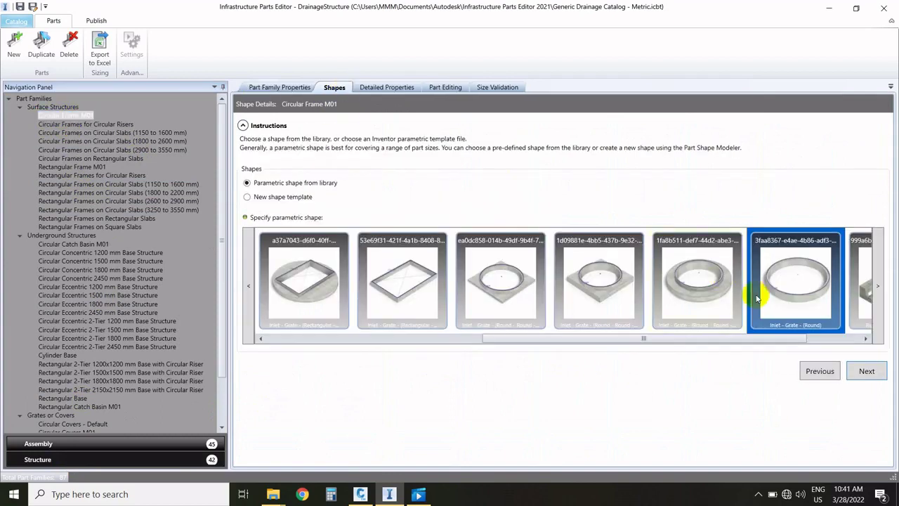
pyautogui.moveTo(772, 295)
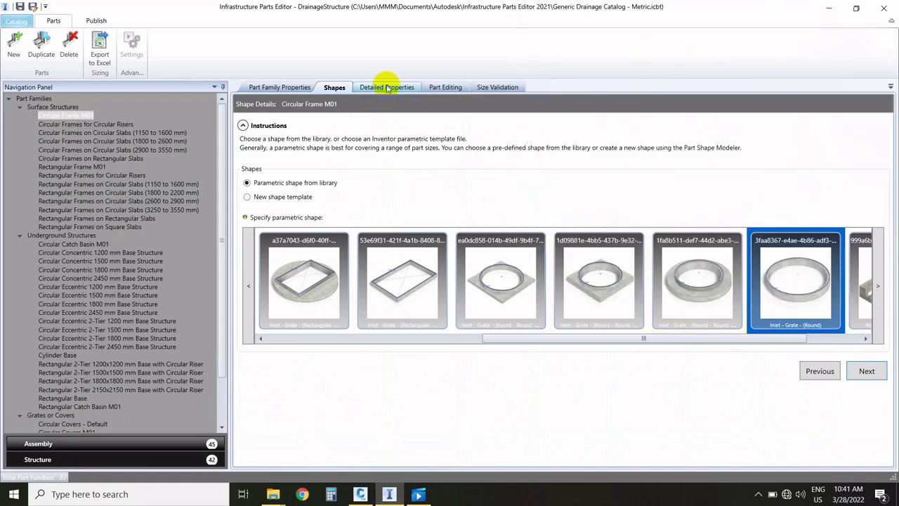
pyautogui.click(388, 87)
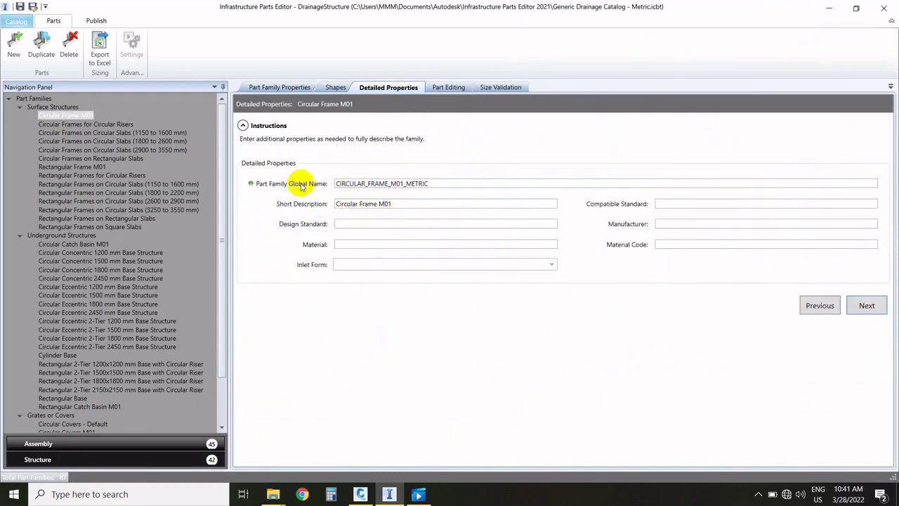
# Open the part size table of Circular Frame M01, inspect its dimension labels in an enlarged preview image, and close the preview.
pyautogui.click(451, 88)
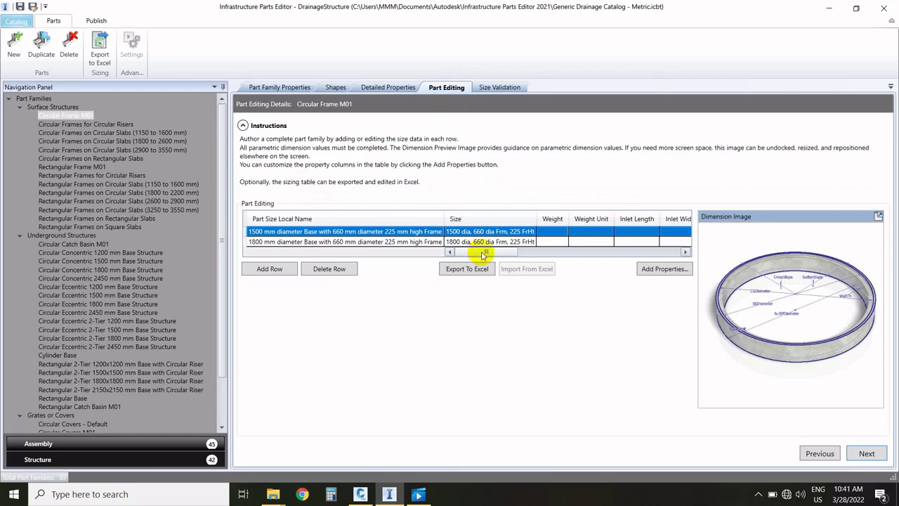
pyautogui.moveTo(482, 255); pyautogui.dragTo(530, 248)
pyautogui.click(878, 216)
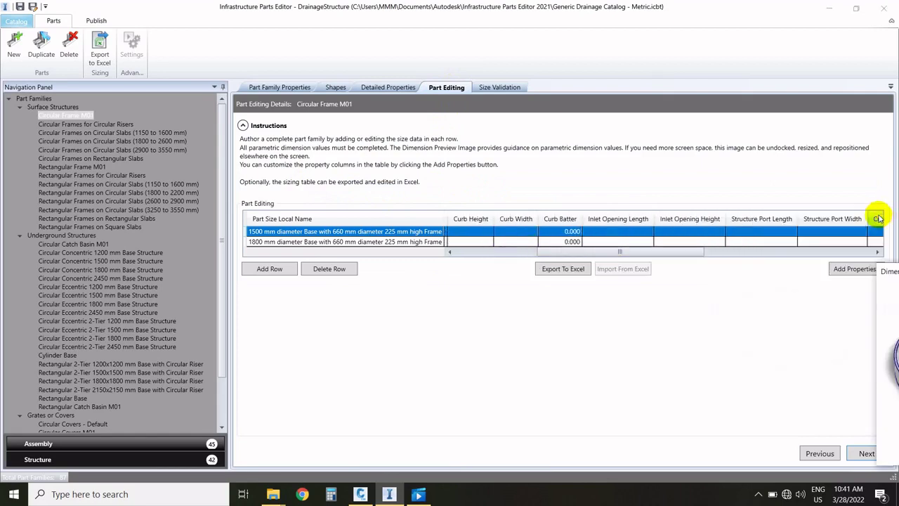
pyautogui.moveTo(884, 271); pyautogui.dragTo(582, 52)
pyautogui.moveTo(571, 241); pyautogui.dragTo(158, 462)
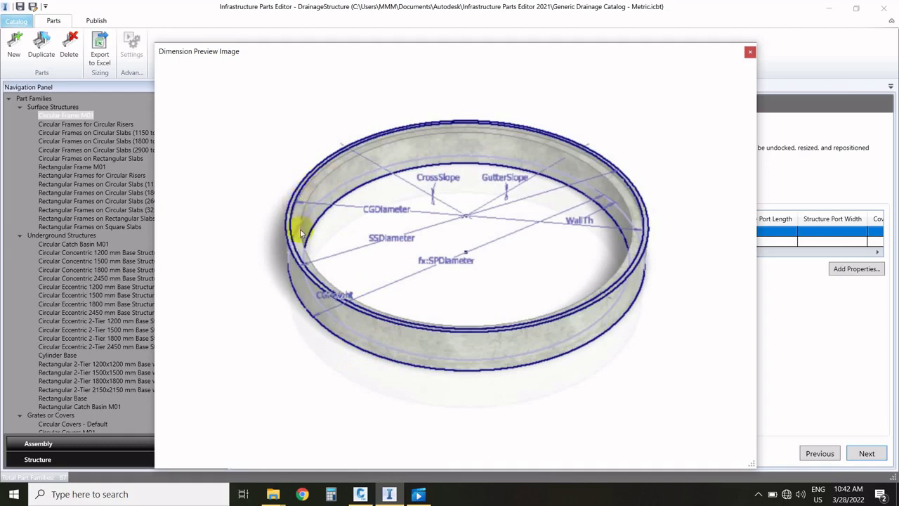
pyautogui.click(749, 54)
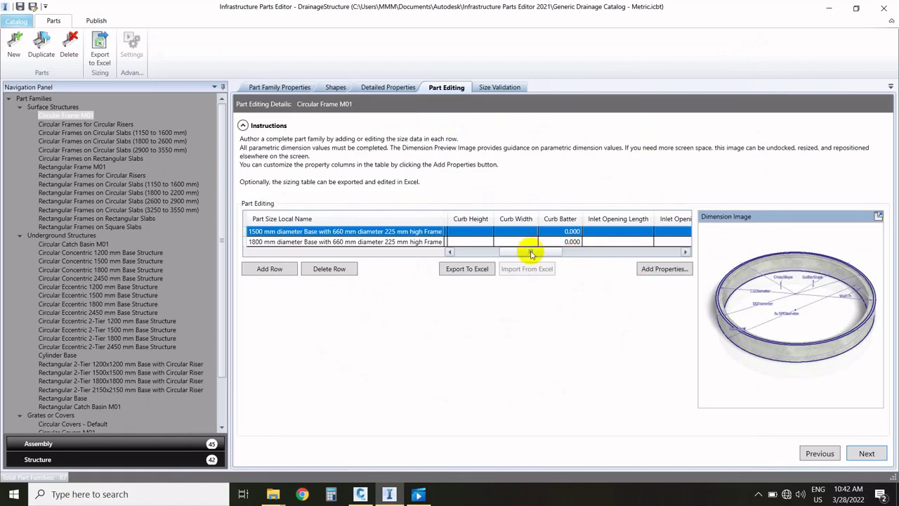
# Examine the SS, SP and CG diameter, height and wall thickness columns in the Circular Frame M01 size table.
pyautogui.moveTo(531, 254); pyautogui.dragTo(632, 247)
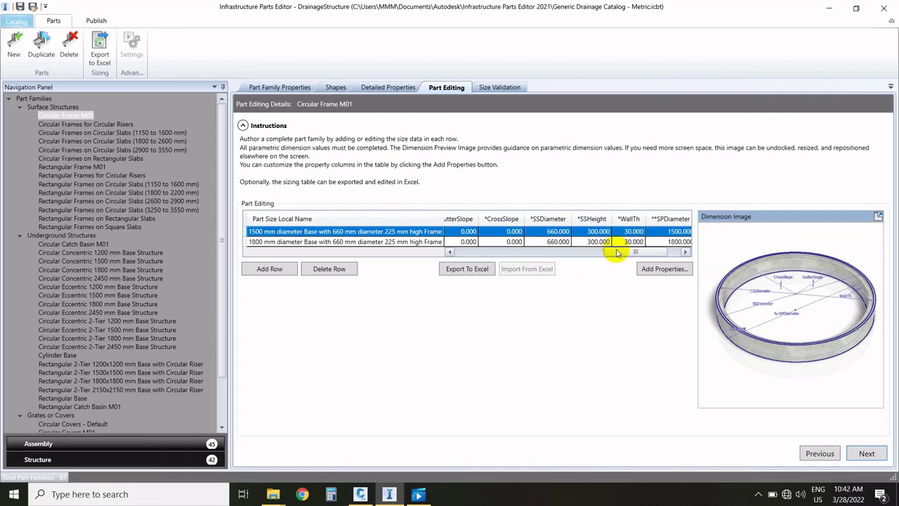
pyautogui.moveTo(617, 253); pyautogui.dragTo(626, 252)
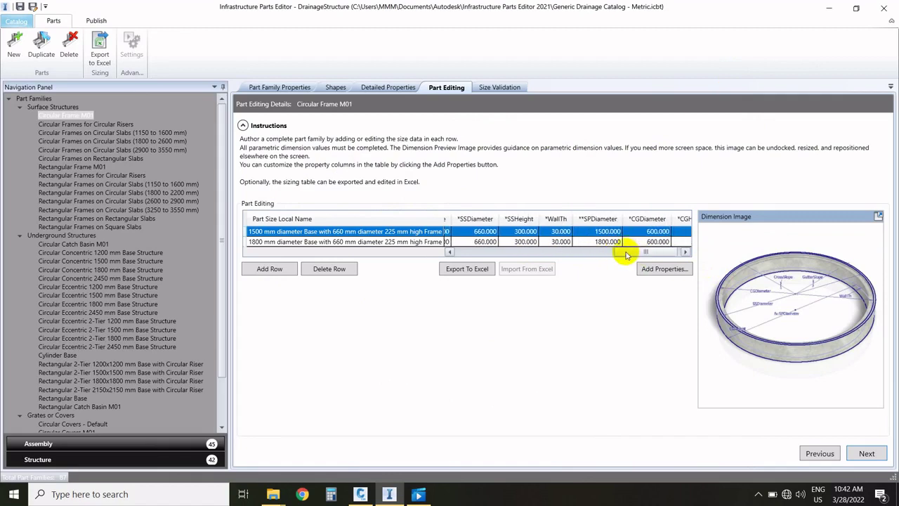
pyautogui.moveTo(644, 252); pyautogui.dragTo(649, 251)
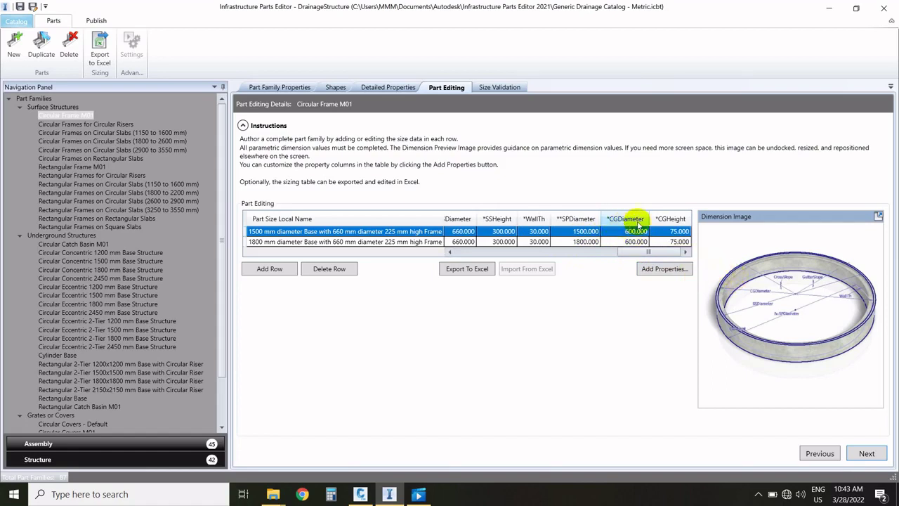
pyautogui.moveTo(673, 224)
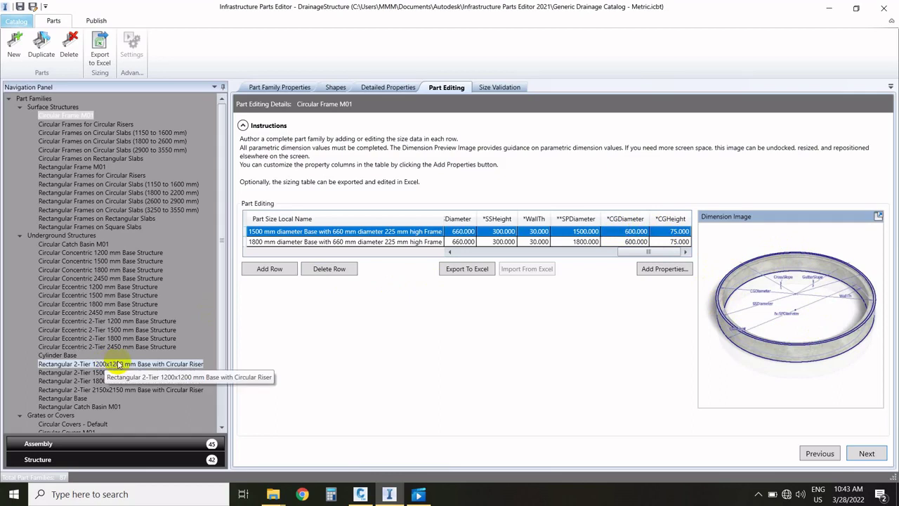
# Open the part size table of Circular Covers M01 and examine its CGHeight and CGDiameter columns.
pyautogui.scroll(-1, 70, 420)
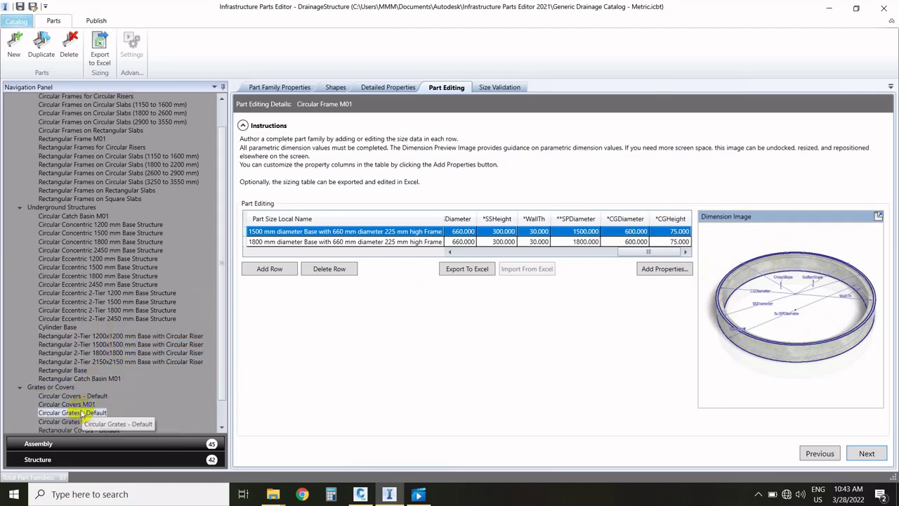
pyautogui.click(66, 404)
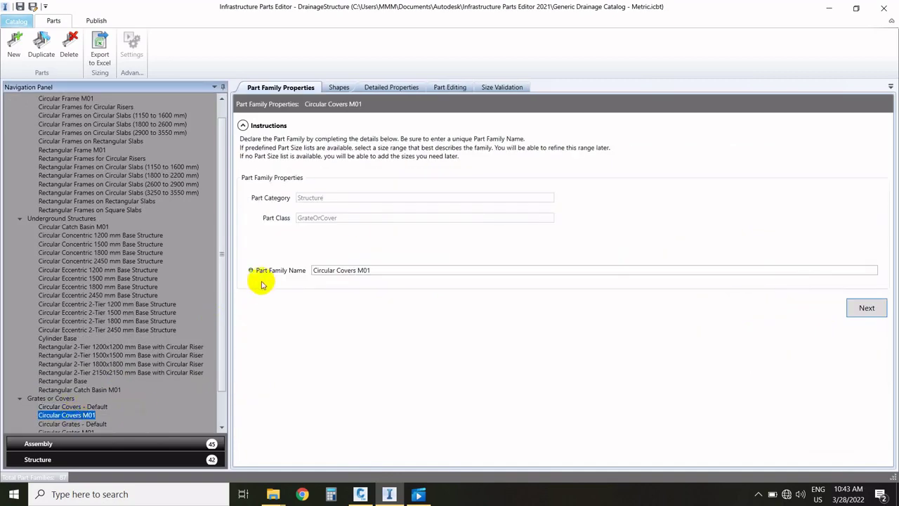
pyautogui.click(444, 89)
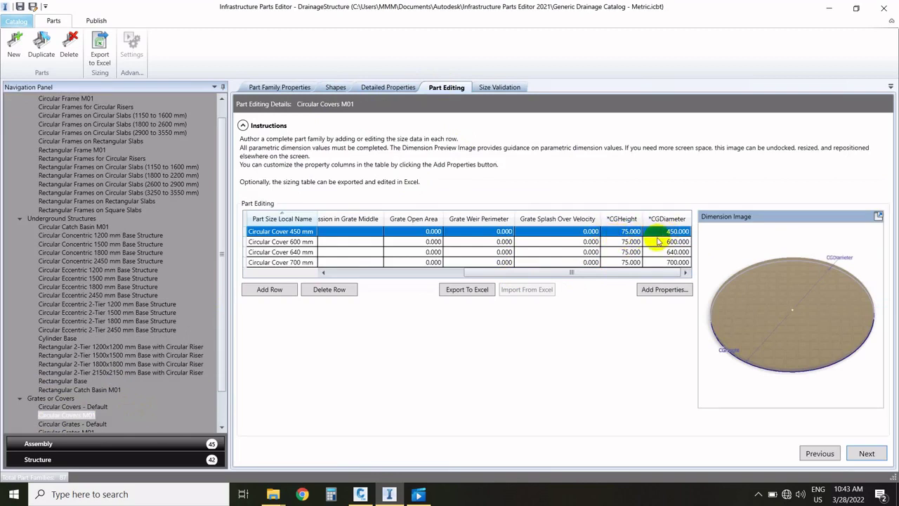
pyautogui.click(623, 244)
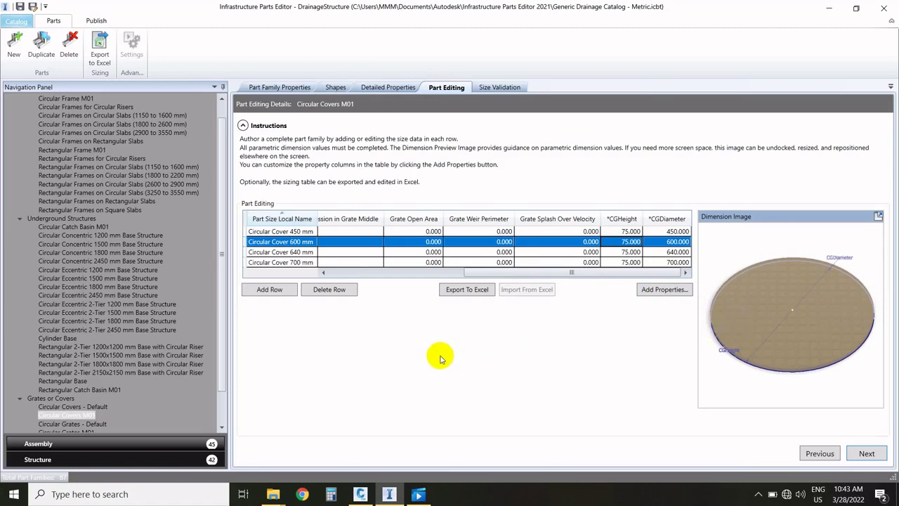
# Return to the Circular Frame M01 size table, inspect the dimension labels in an enlarged preview image, and close the preview.
pyautogui.scroll(1, 108, 270)
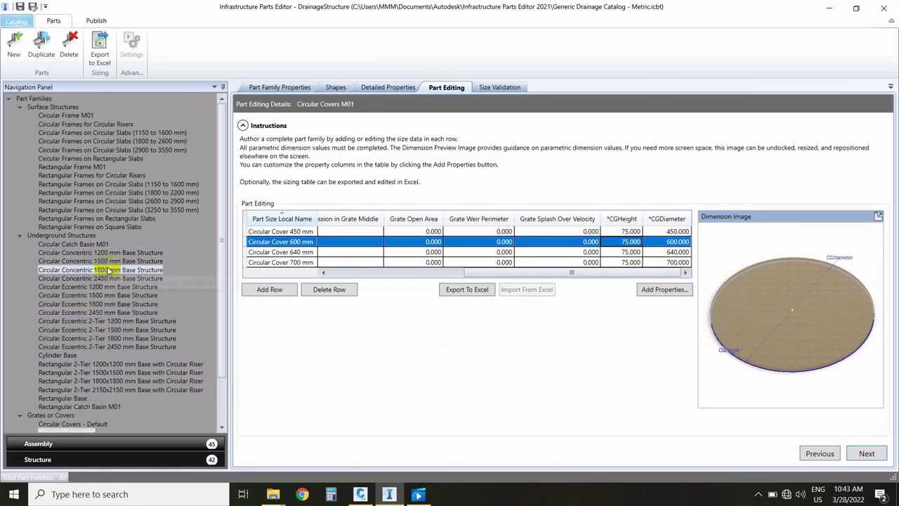
pyautogui.click(63, 115)
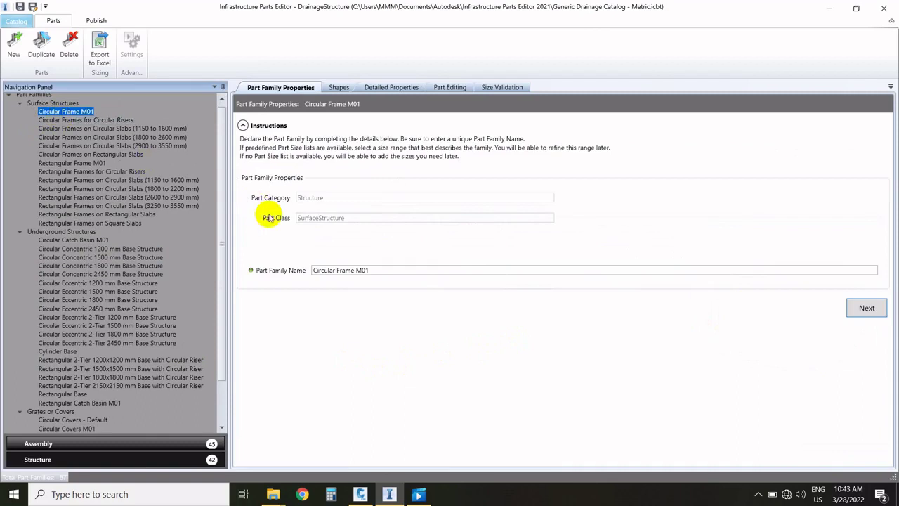
pyautogui.click(447, 87)
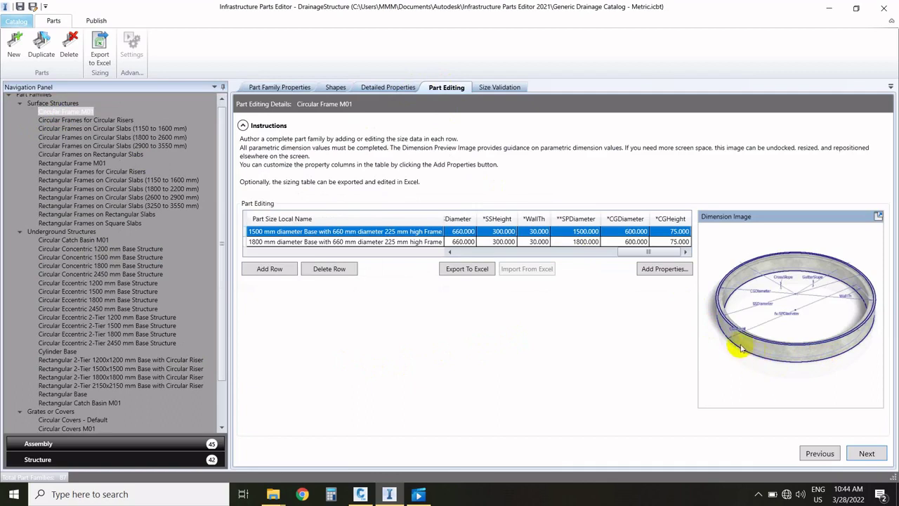
pyautogui.click(878, 216)
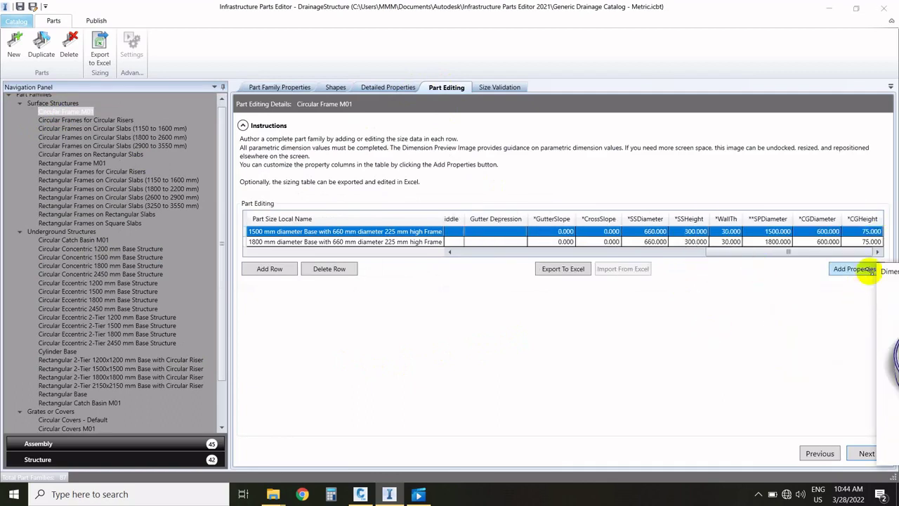
pyautogui.moveTo(886, 271); pyautogui.dragTo(509, 51)
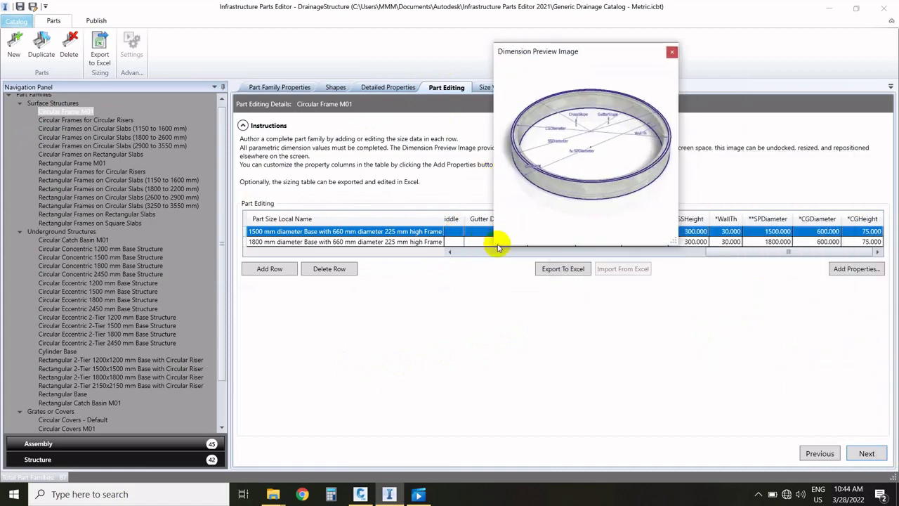
pyautogui.moveTo(492, 247); pyautogui.dragTo(175, 439)
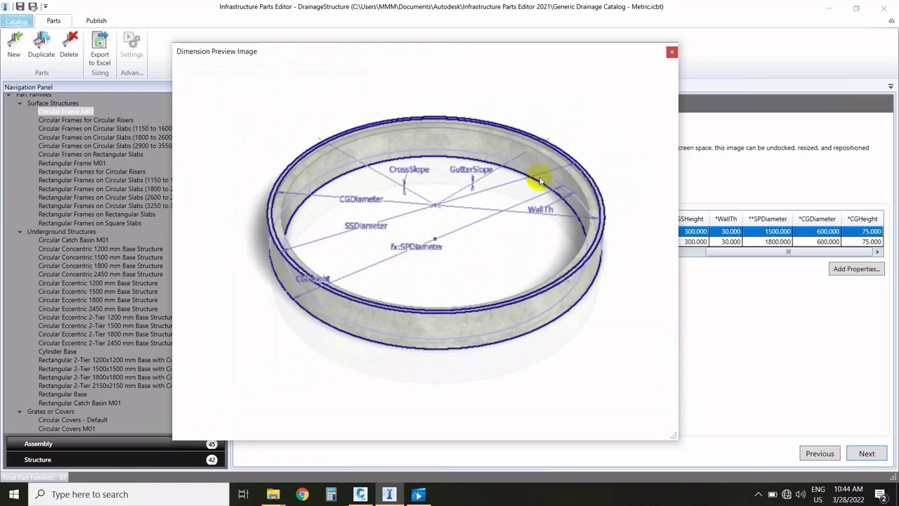
pyautogui.click(672, 53)
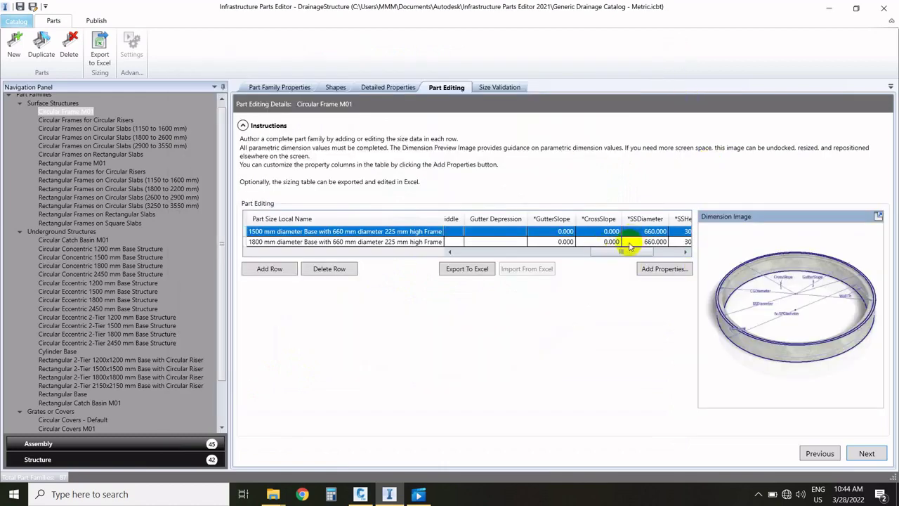
# Compare the SPDiameter values of the two Circular Frame M01 part sizes in the size table.
pyautogui.moveTo(609, 251); pyautogui.dragTo(642, 252)
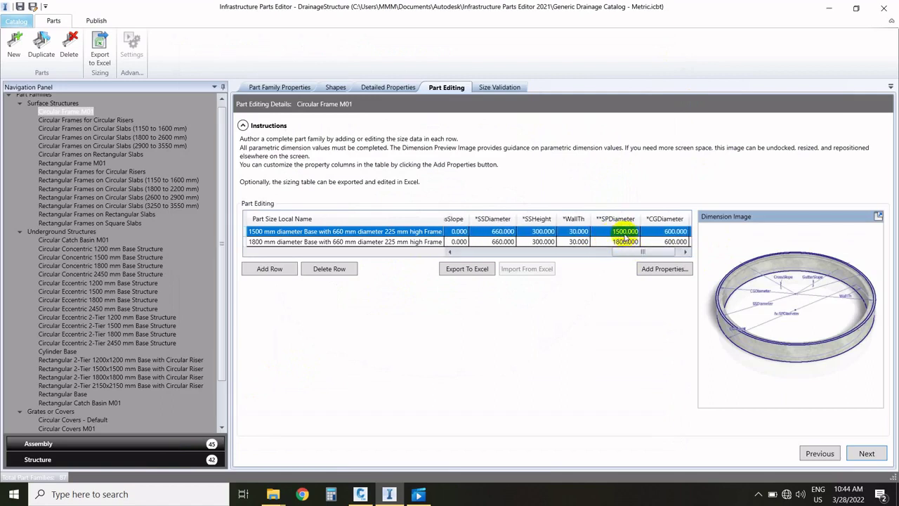
pyautogui.click(617, 243)
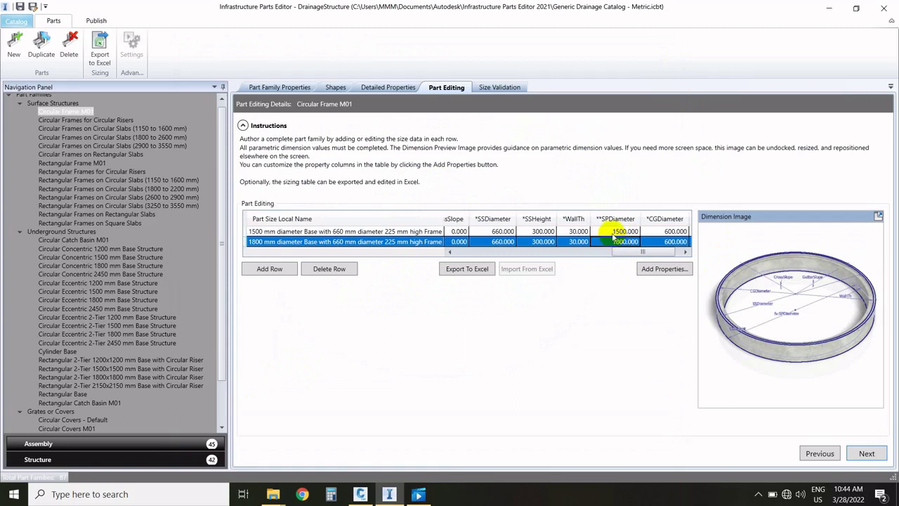
pyautogui.click(608, 233)
pyautogui.click(613, 242)
pyautogui.click(604, 234)
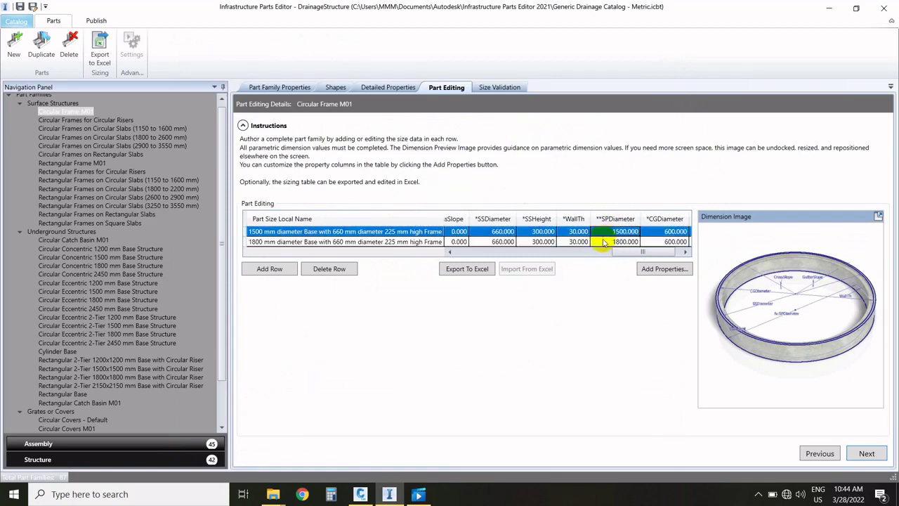
pyautogui.click(602, 242)
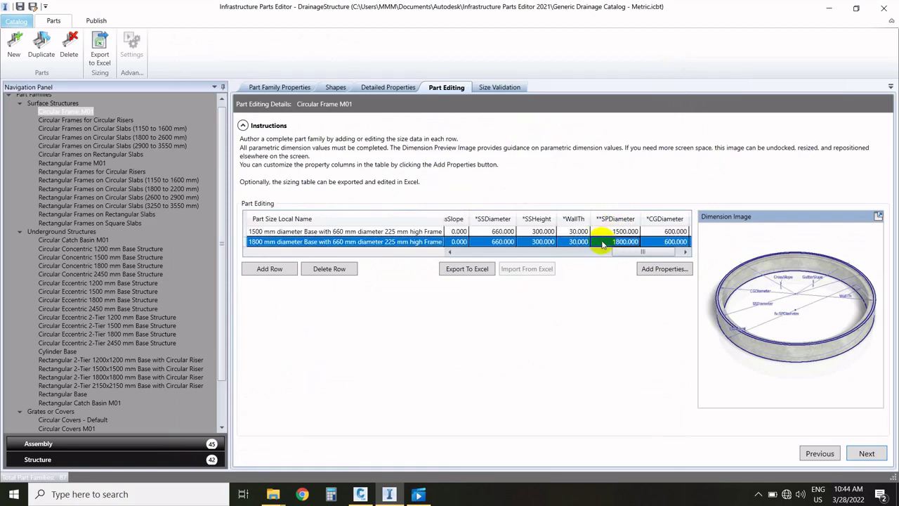
# Open the part size table of Circular Catch Basin M01 and examine the USDiameter of its 1500 mm and 1800 mm sizes.
pyautogui.click(48, 241)
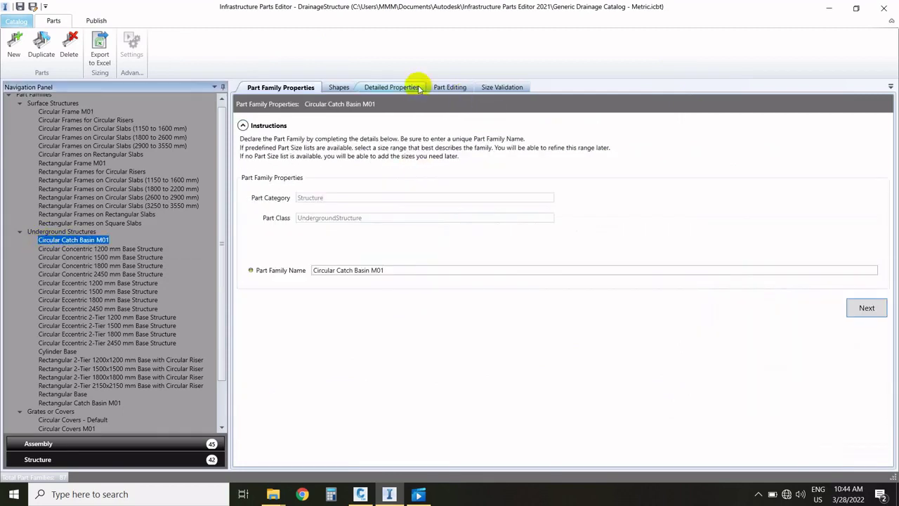
pyautogui.click(442, 89)
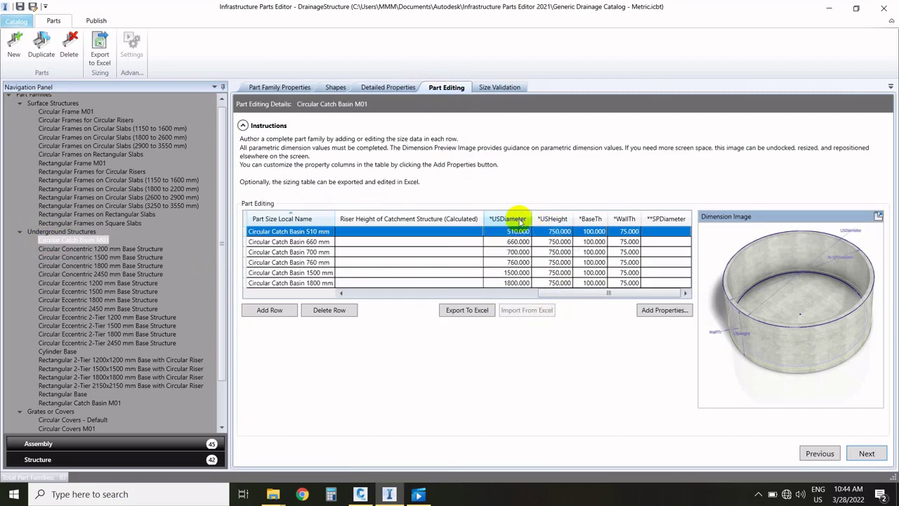
pyautogui.click(500, 275)
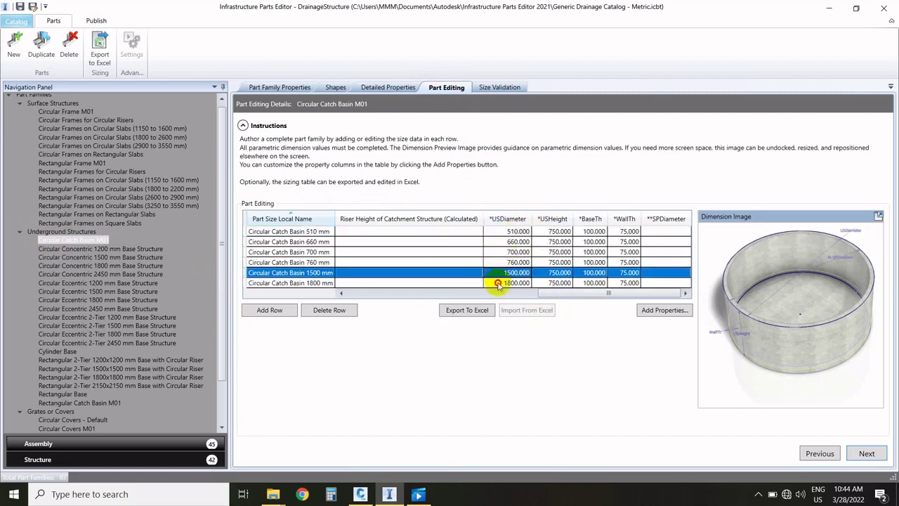
pyautogui.click(498, 283)
# Inspect the USDiameter, SPDiameter, USHeight and WallTh labels in an enlarged Circular Catch Basin M01 preview image, and close it.
pyautogui.click(878, 216)
pyautogui.moveTo(882, 274); pyautogui.dragTo(601, 79)
pyautogui.moveTo(591, 275); pyautogui.dragTo(160, 478)
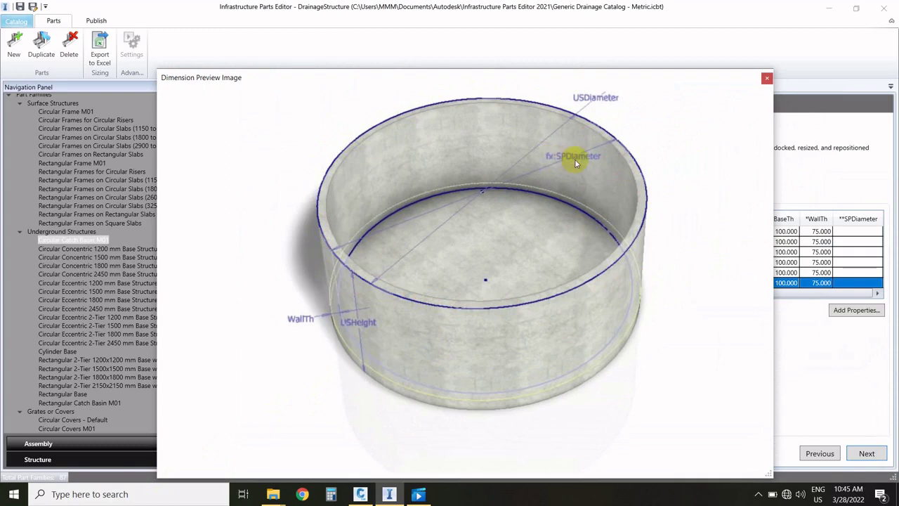
pyautogui.click(767, 78)
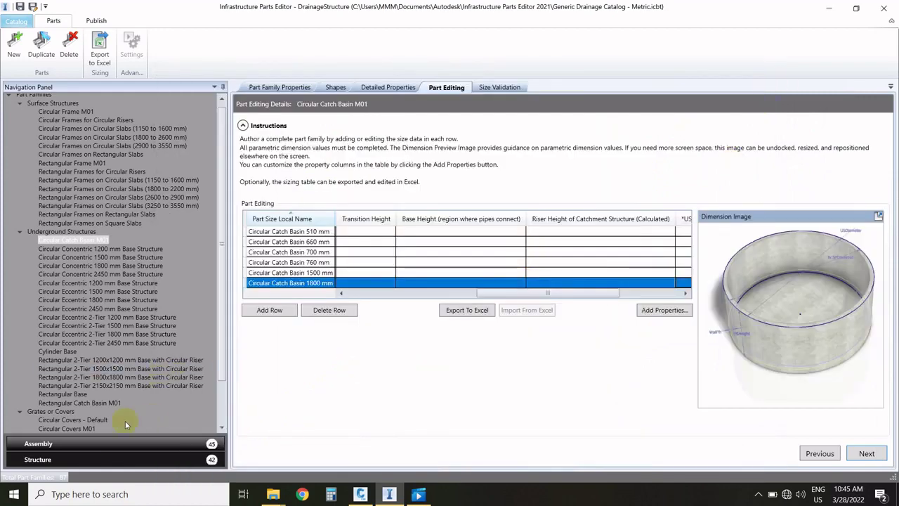
# Add a new part size row to the Circular Catch Basin M01 table and display its dimension columns.
pyautogui.click(107, 447)
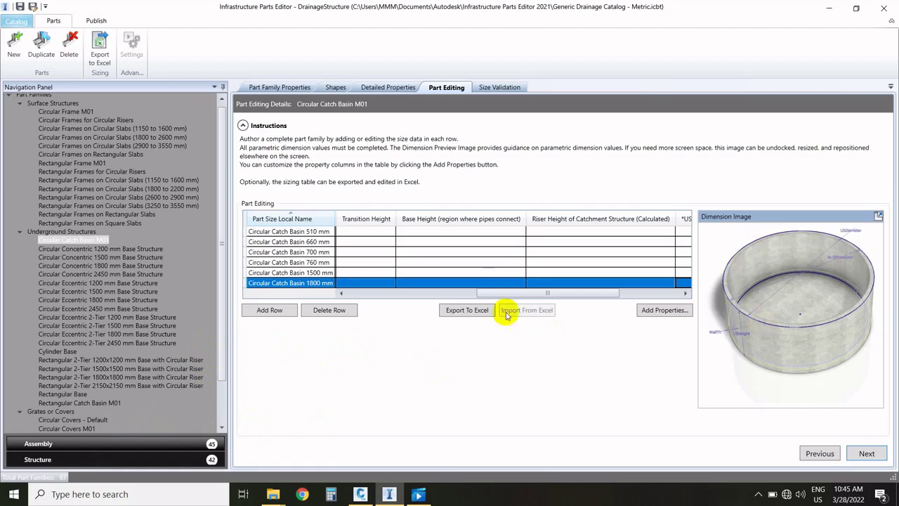
pyautogui.moveTo(481, 293); pyautogui.dragTo(602, 293)
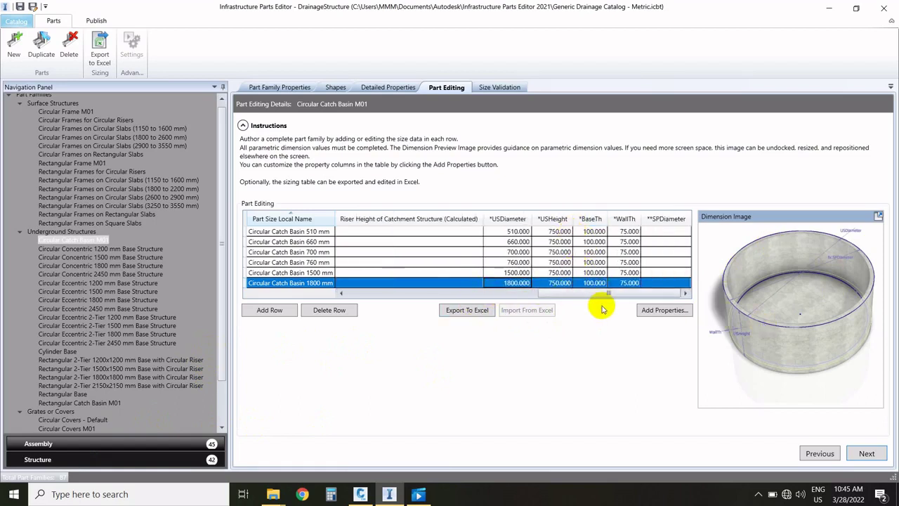
pyautogui.click(269, 310)
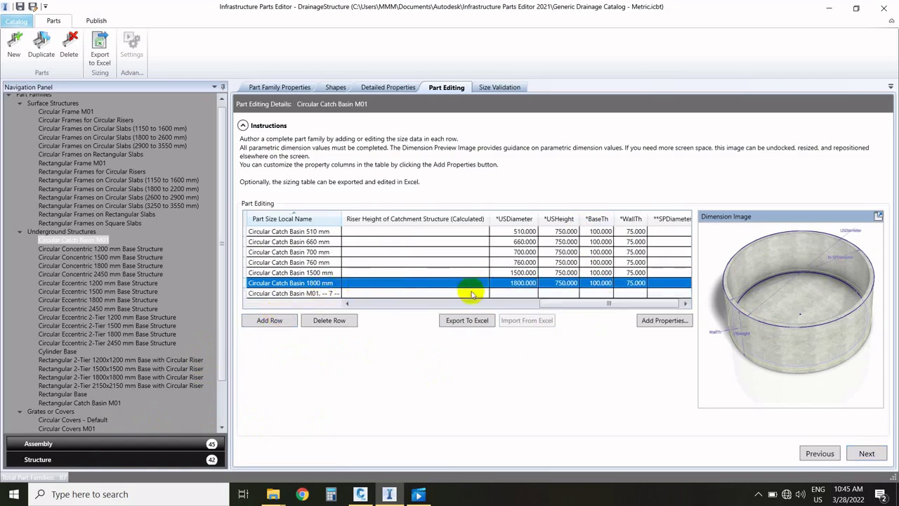
pyautogui.moveTo(605, 302); pyautogui.dragTo(613, 302)
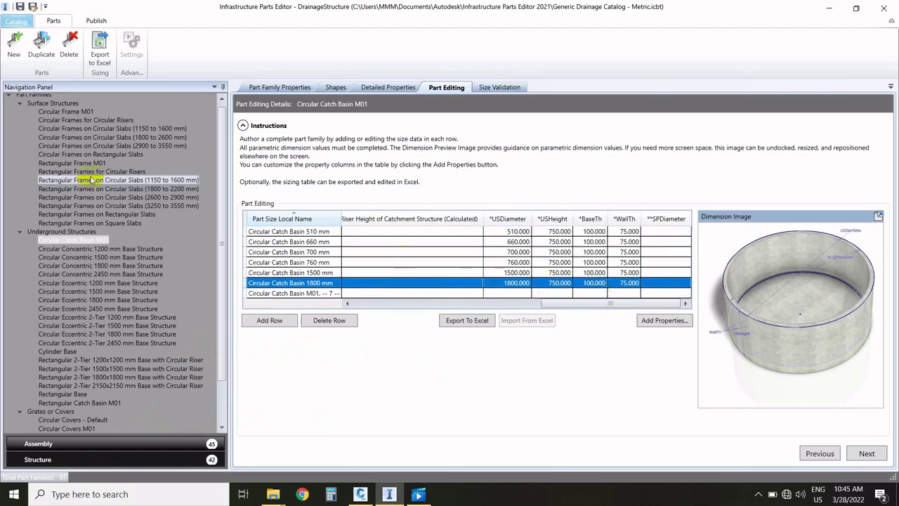
# Review the Circular Frame M01 size table again and look through the catalog's part families down to the grates and covers.
pyautogui.click(61, 112)
pyautogui.click(450, 88)
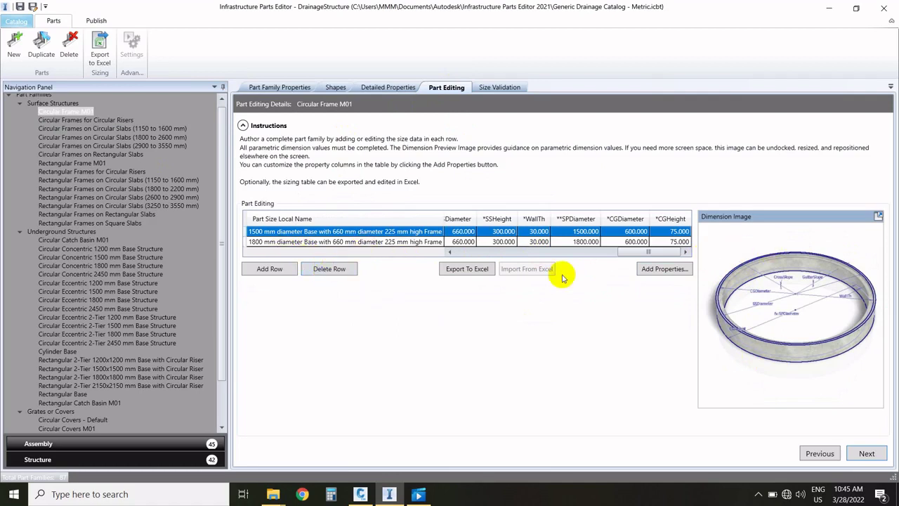
pyautogui.scroll(-2, 82, 337)
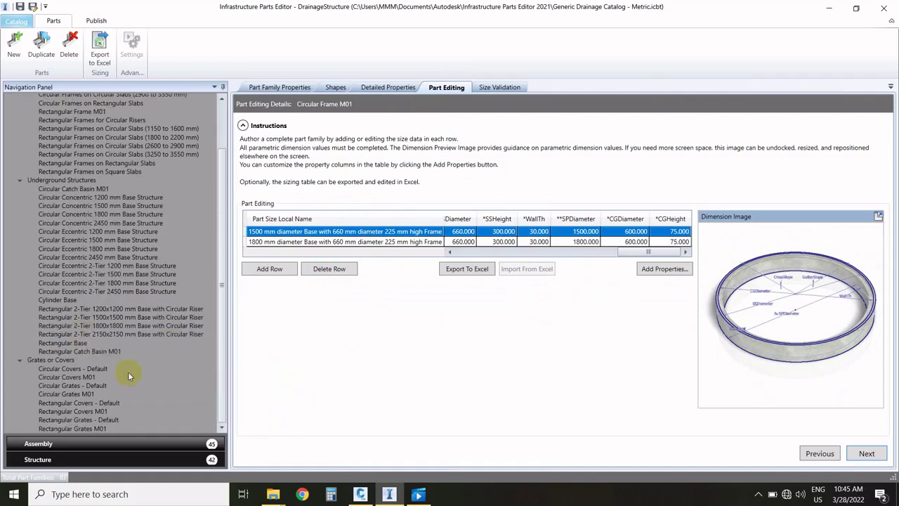
# Open the assembly Concentric Structures with Circular Frames, 1800 mm Base Structure, and review its base part and components.
pyautogui.click(54, 446)
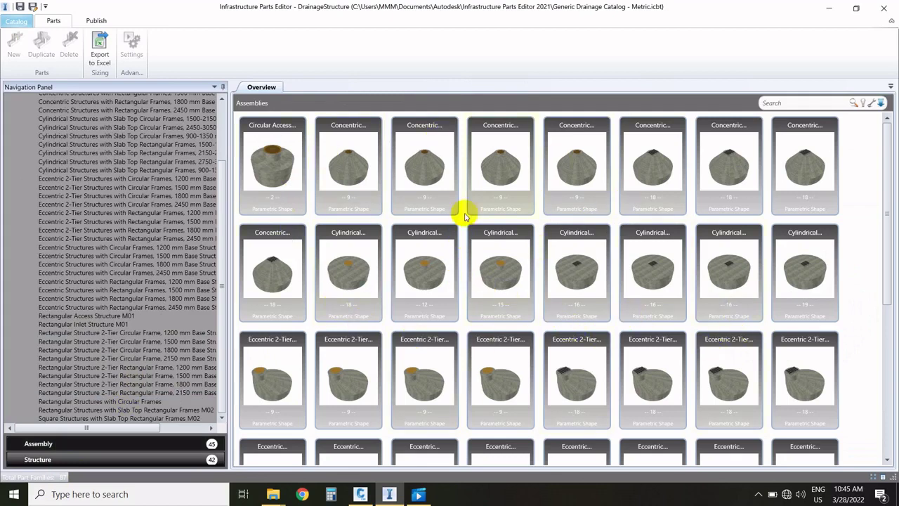
pyautogui.click(494, 184)
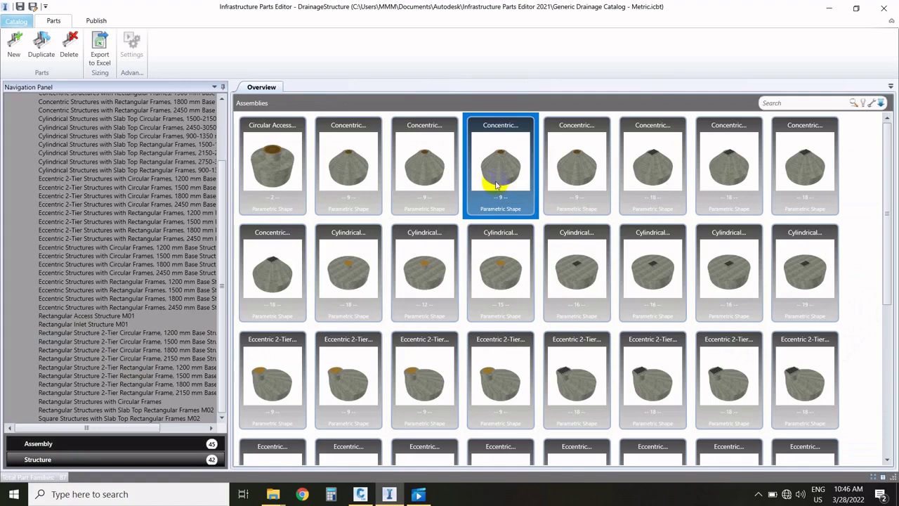
pyautogui.doubleClick(496, 184)
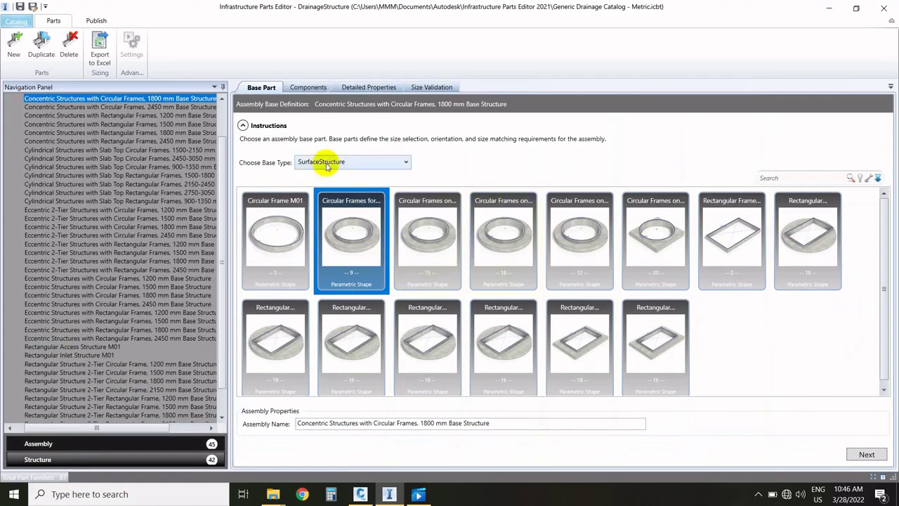
pyautogui.click(858, 454)
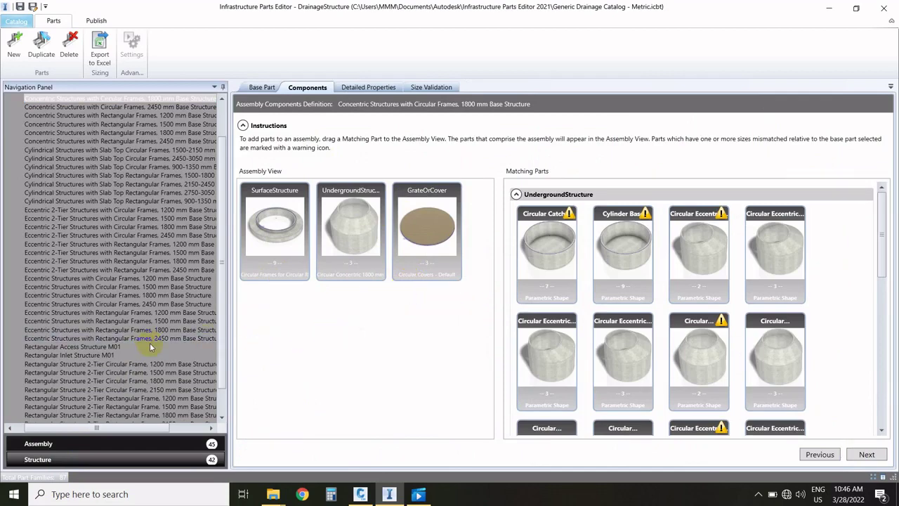
# Create a new Inlet or Access Structure assembly with Circular Frames for Circular Risers as its SurfaceStructure base part.
pyautogui.scroll(2, 150, 342)
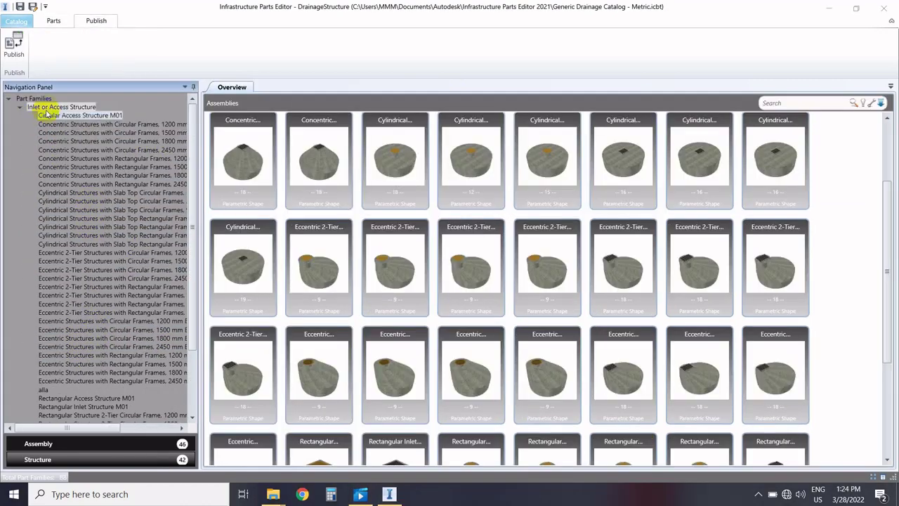
pyautogui.click(50, 106)
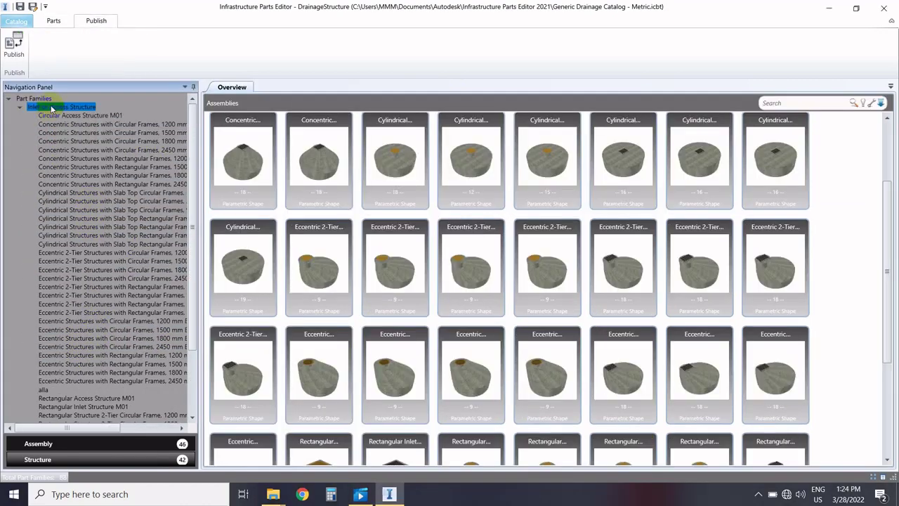
pyautogui.rightClick(50, 107)
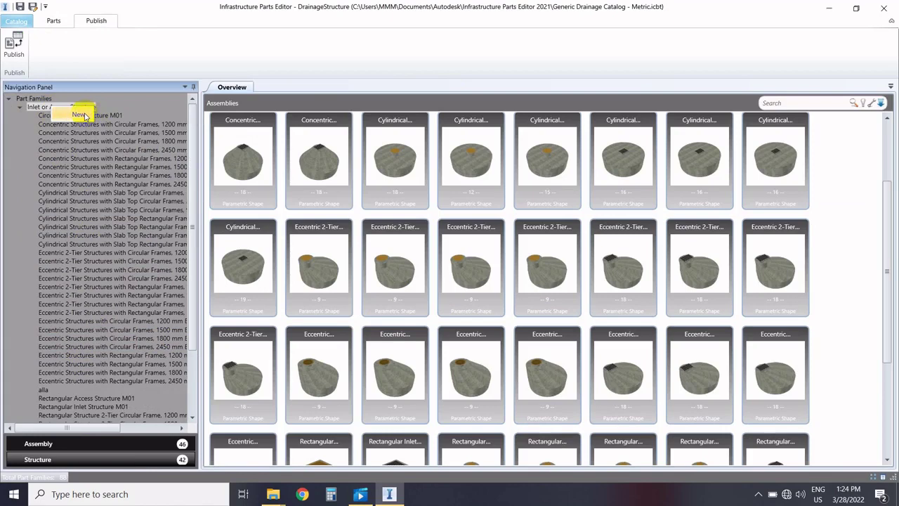
pyautogui.click(80, 115)
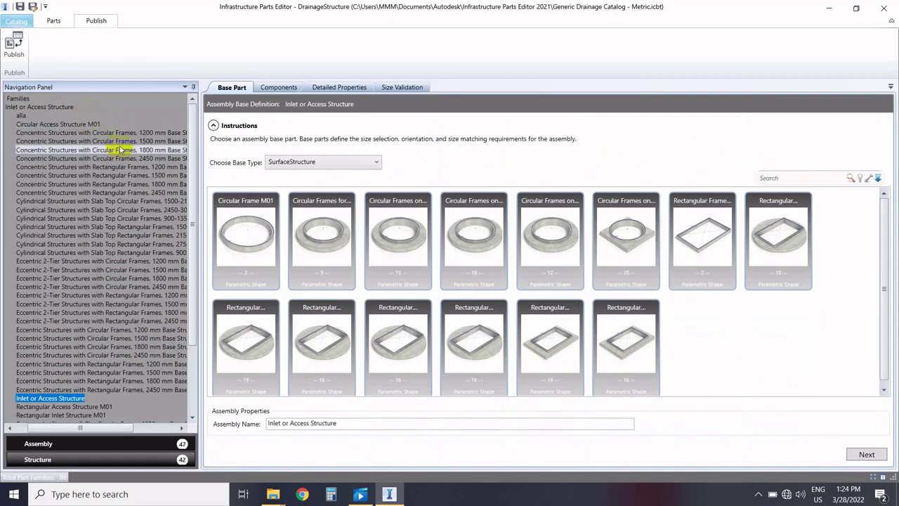
pyautogui.click(315, 256)
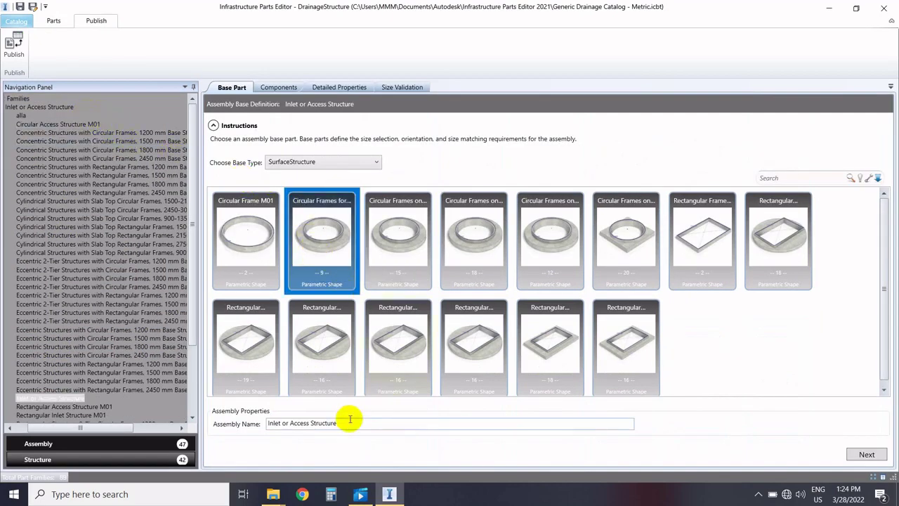
# Shorten the new assembly's name to Structure and continue to its components.
pyautogui.moveTo(310, 423); pyautogui.dragTo(265, 422)
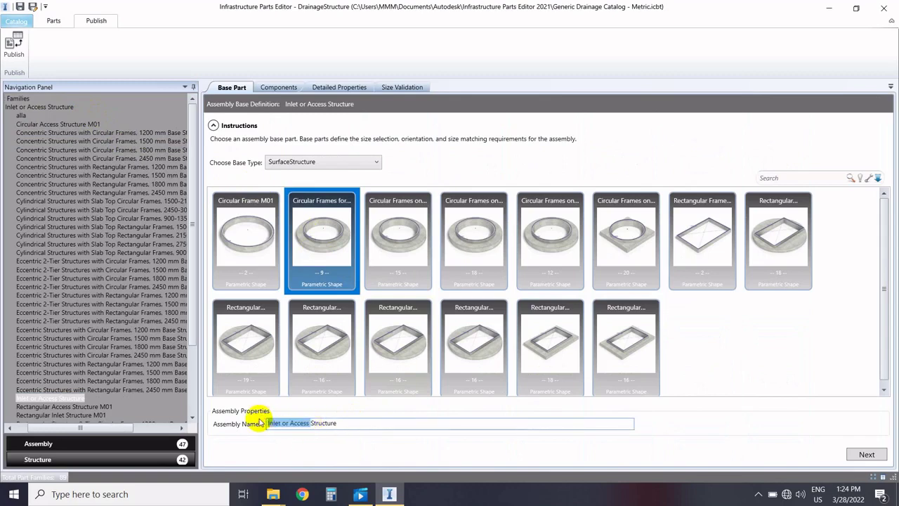
pyautogui.press('BackSpace')
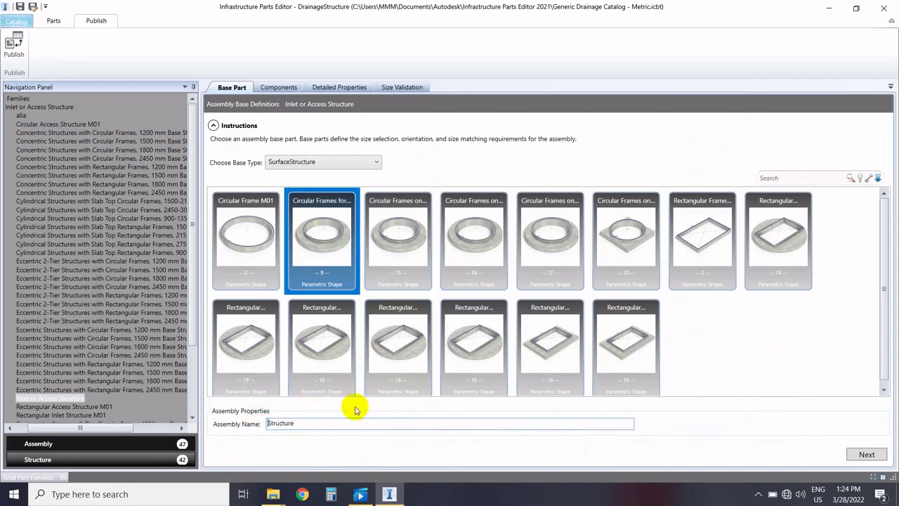
pyautogui.click(866, 455)
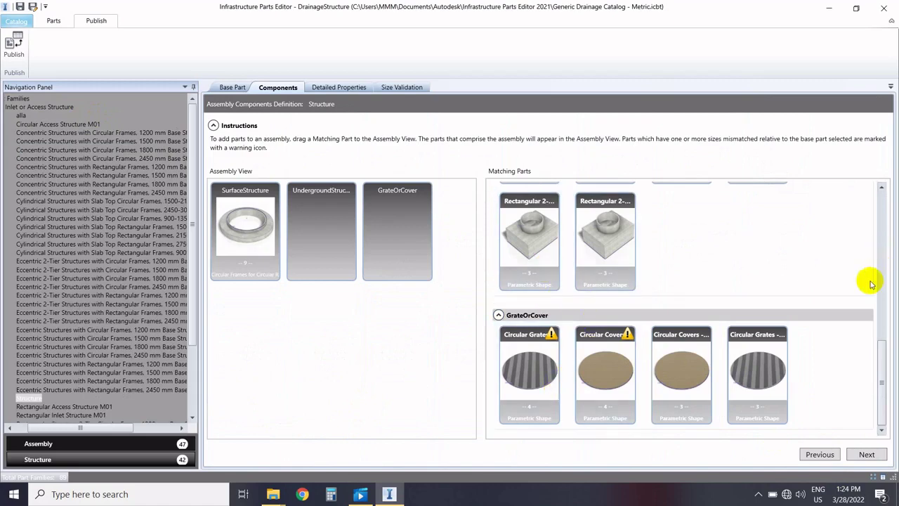
# Assign the Rectangular 2-Tier 1800x1800 part as UndergroundStructure and Circular Covers - Default as GrateOrCover in the assembly.
pyautogui.moveTo(882, 376); pyautogui.dragTo(882, 326)
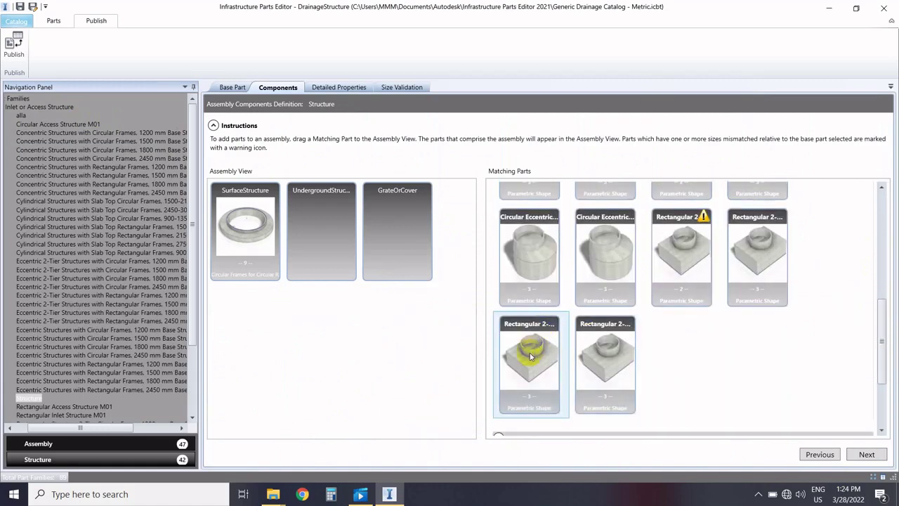
pyautogui.moveTo(529, 356); pyautogui.dragTo(305, 191)
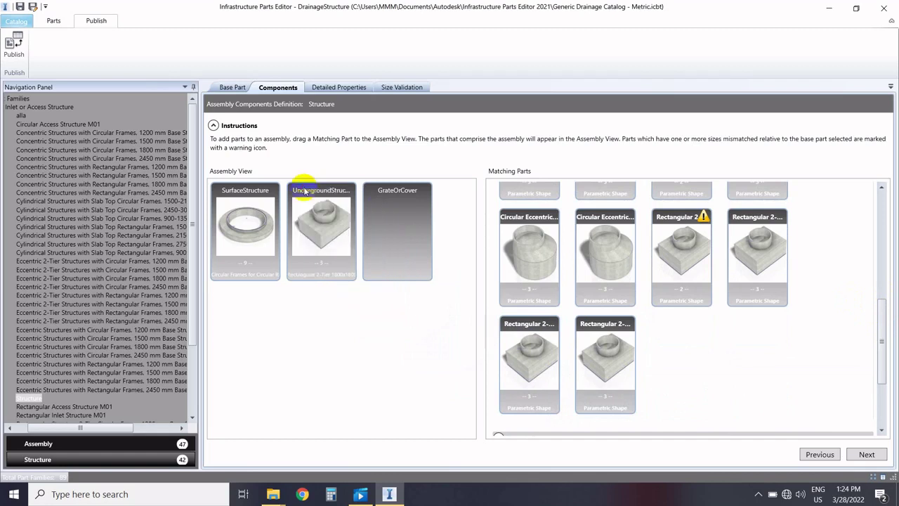
pyautogui.moveTo(877, 303); pyautogui.dragTo(877, 345)
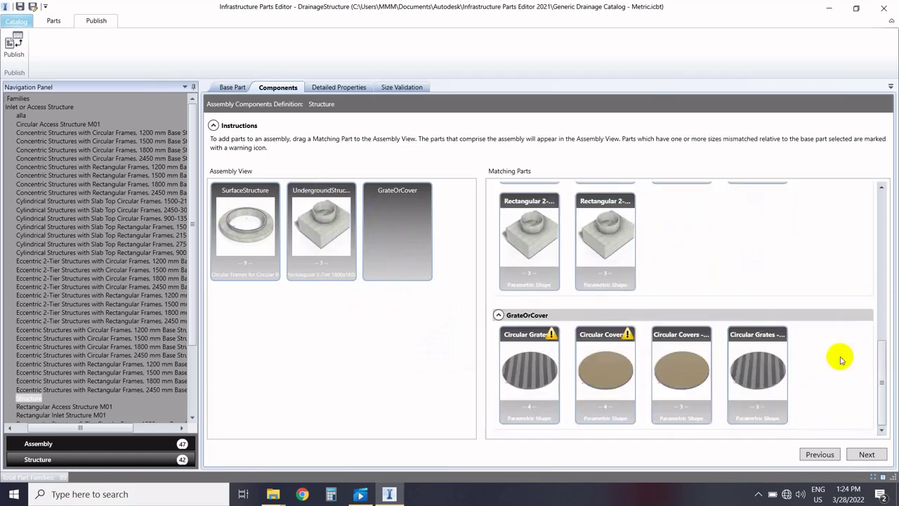
pyautogui.moveTo(682, 375); pyautogui.dragTo(370, 188)
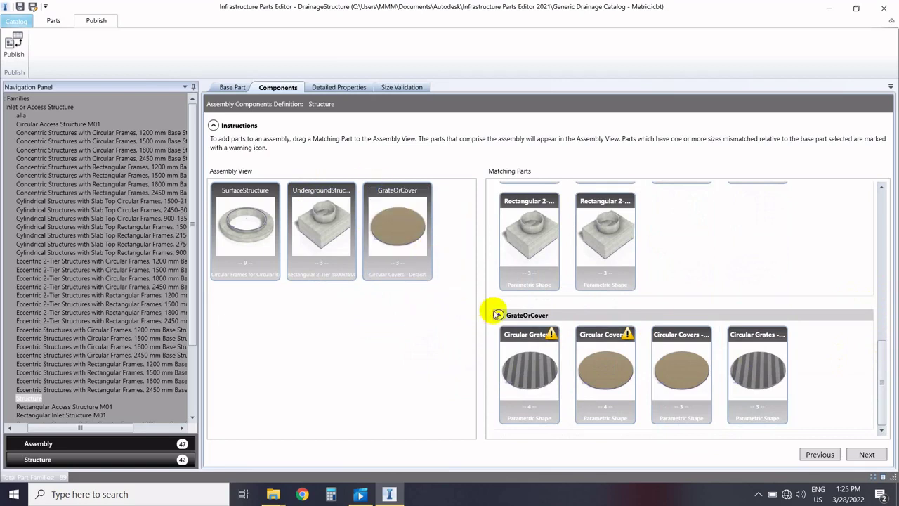
pyautogui.click(867, 454)
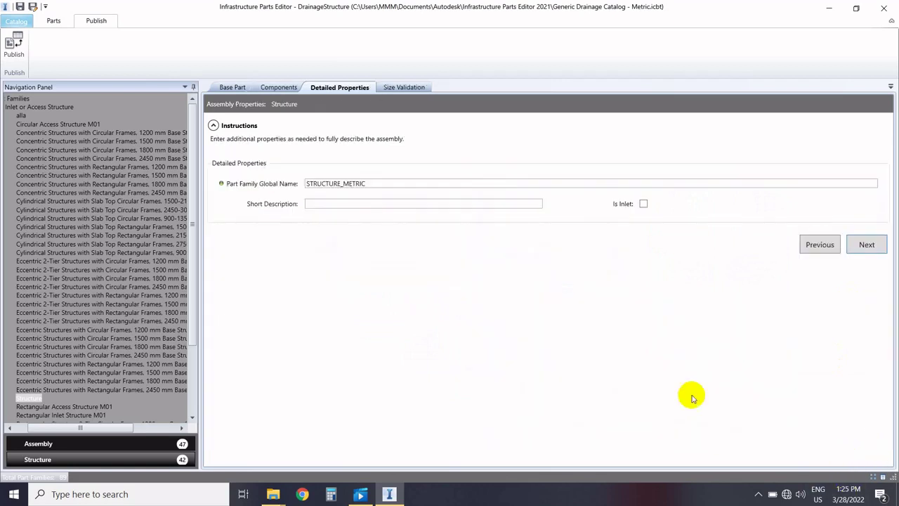
# Enter the short description "st." for the assembly and mark it as an inlet.
pyautogui.click(370, 203)
pyautogui.write('st.')
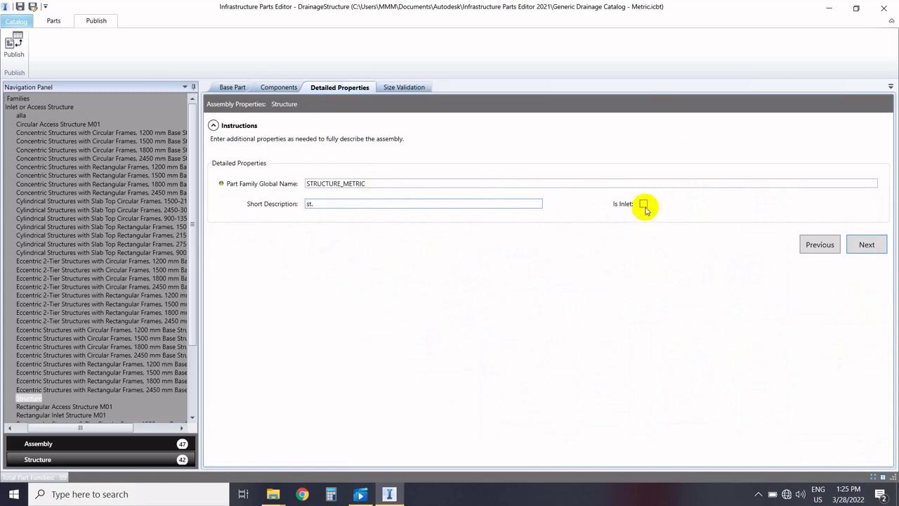
pyautogui.click(643, 204)
pyautogui.click(871, 245)
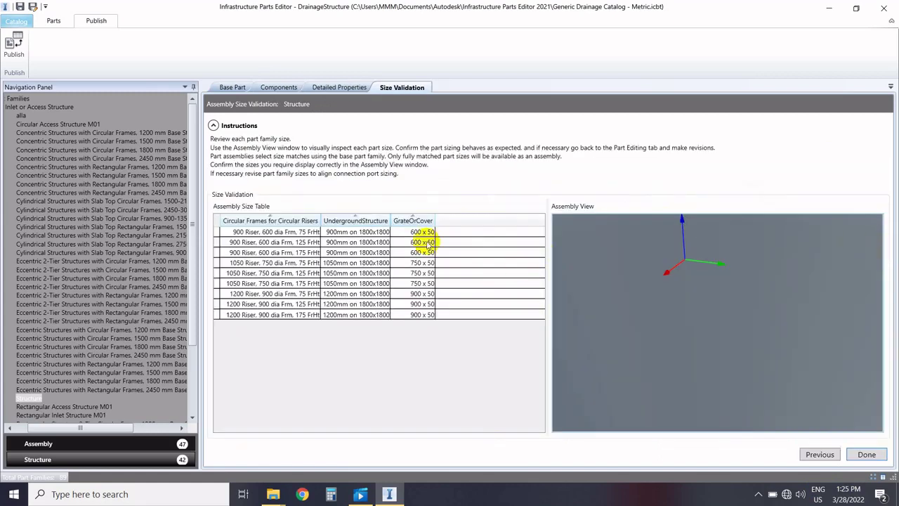
# Preview each size in the assembly size table, from the 900 riser to the 1200 riser, and finish the assembly.
pyautogui.click(387, 234)
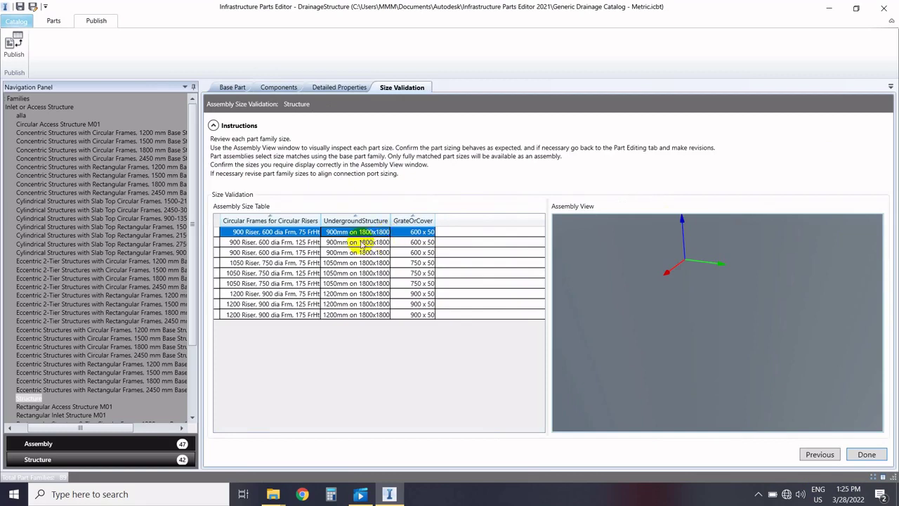
pyautogui.click(355, 242)
pyautogui.click(363, 252)
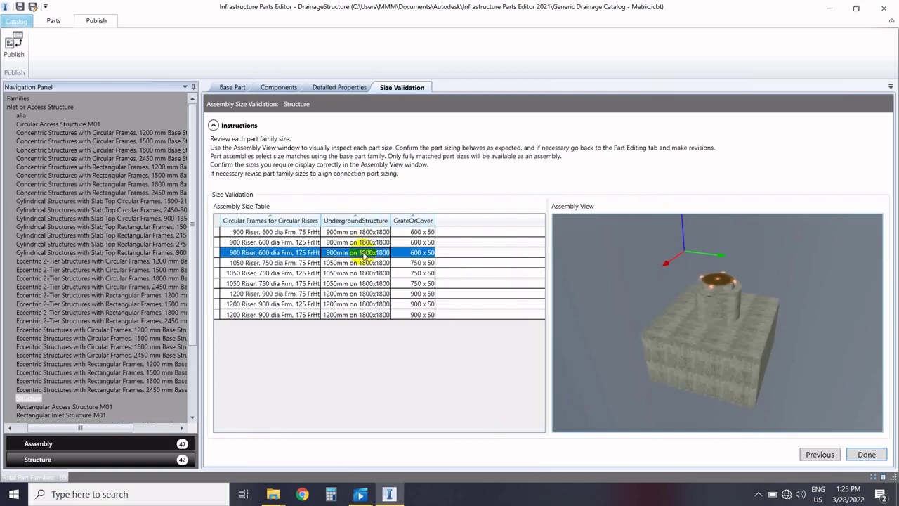
pyautogui.click(364, 263)
pyautogui.click(359, 272)
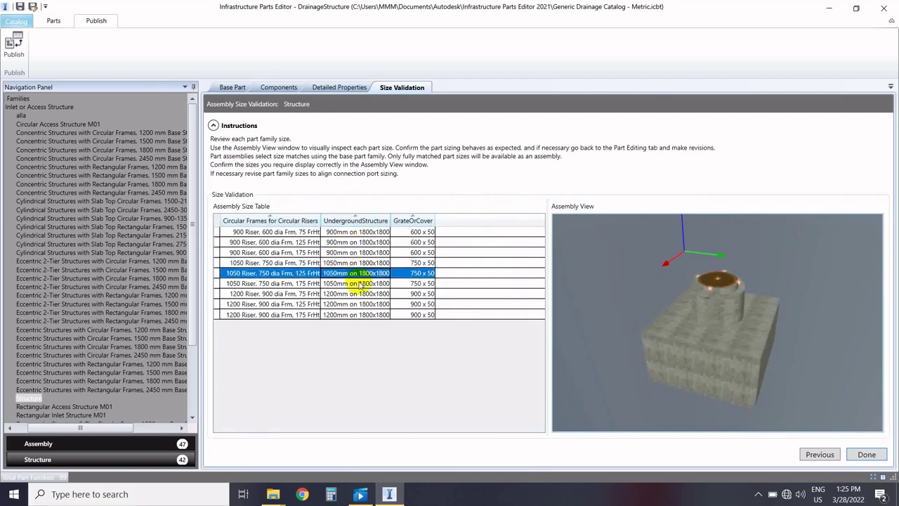
pyautogui.click(360, 283)
pyautogui.click(358, 294)
pyautogui.click(355, 304)
pyautogui.click(360, 314)
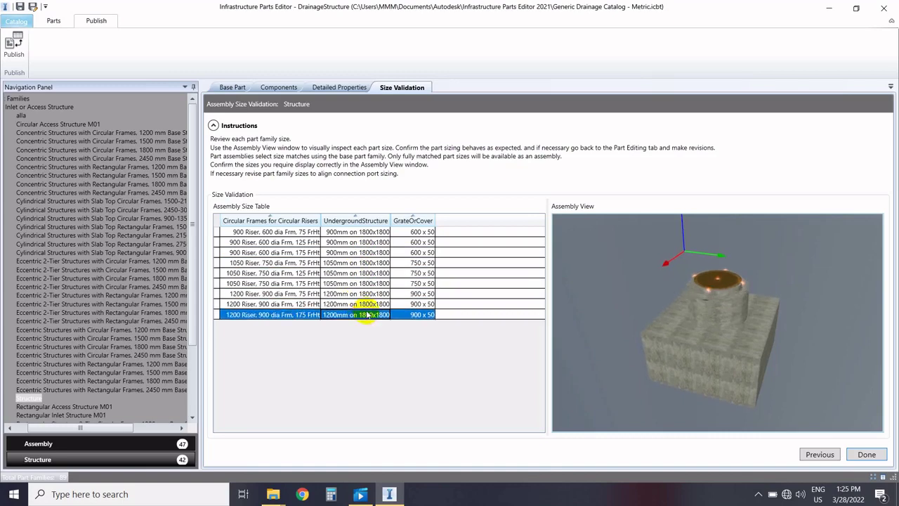
pyautogui.click(865, 454)
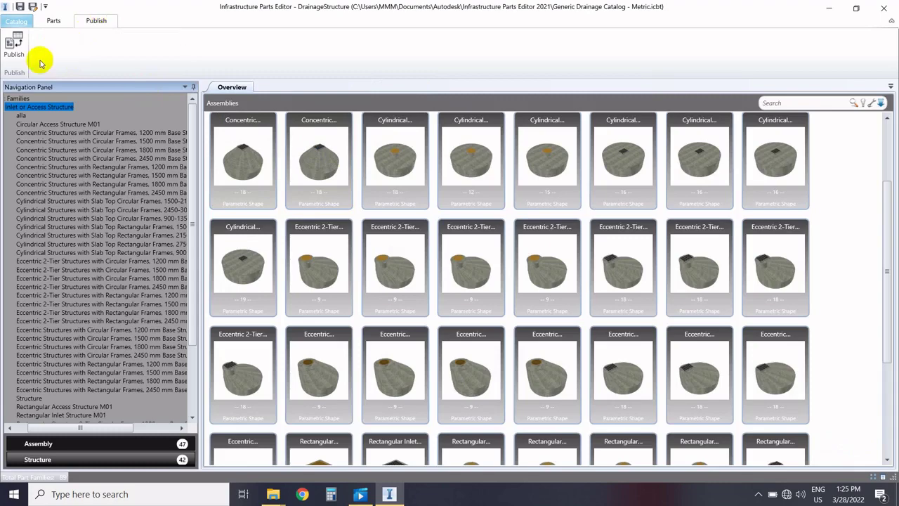
# Save the catalog for publishing and choose only the Structure assembly to publish.
pyautogui.click(14, 45)
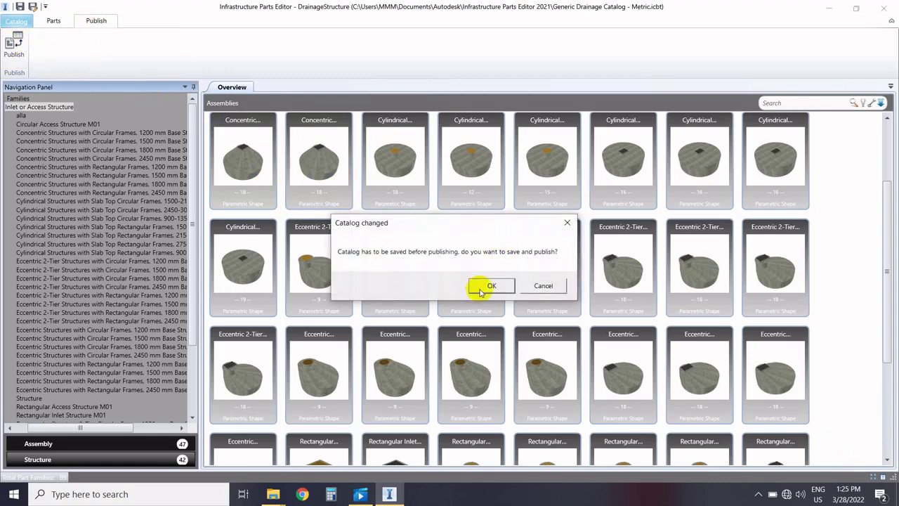
pyautogui.click(484, 284)
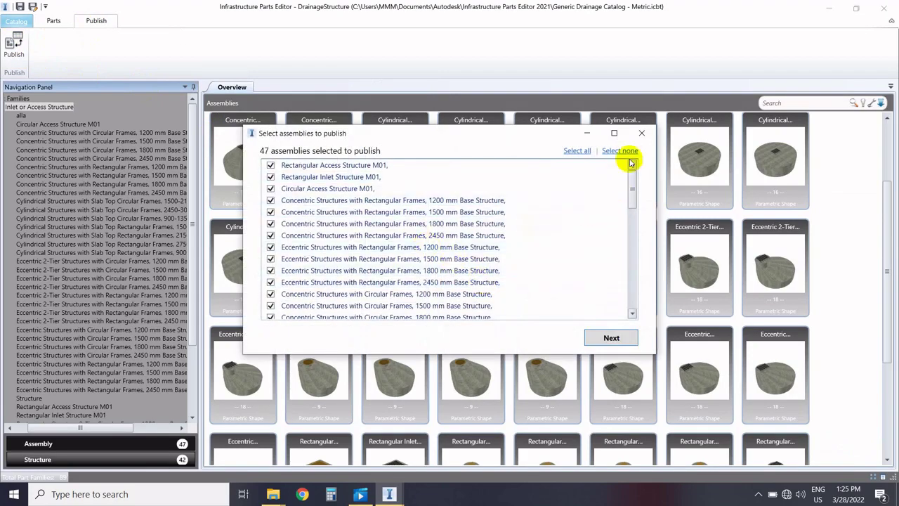
pyautogui.click(618, 151)
pyautogui.moveTo(631, 191); pyautogui.dragTo(636, 285)
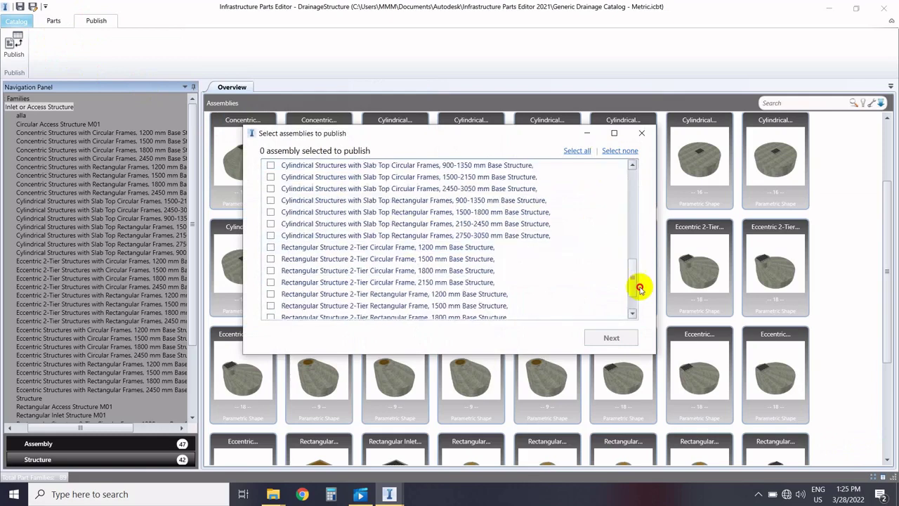
pyautogui.click(270, 306)
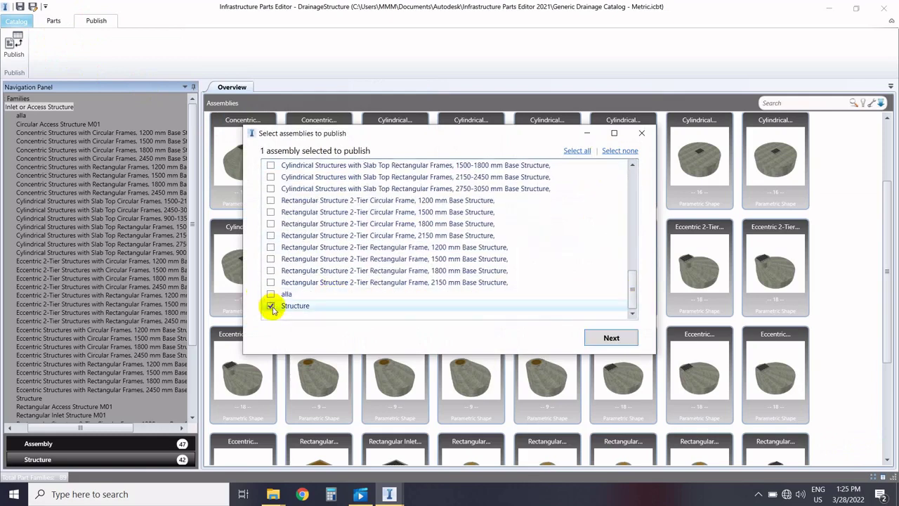
pyautogui.click(609, 337)
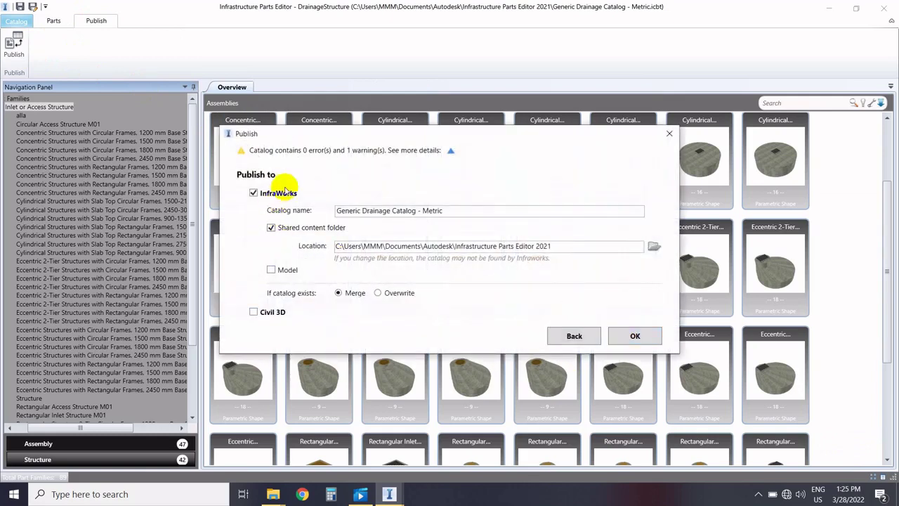
# Publish the chosen assembly to Civil 3D 2018 - English only, excluding InfraWorks.
pyautogui.click(253, 194)
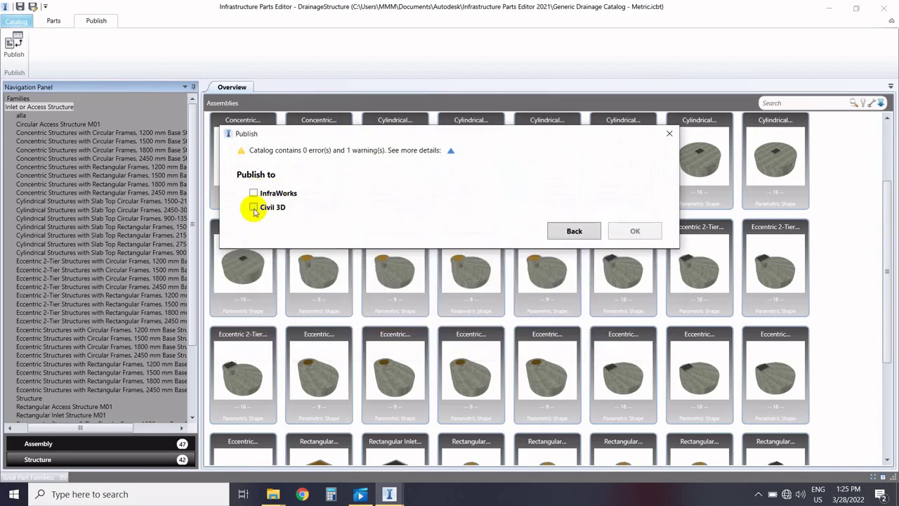
pyautogui.click(254, 208)
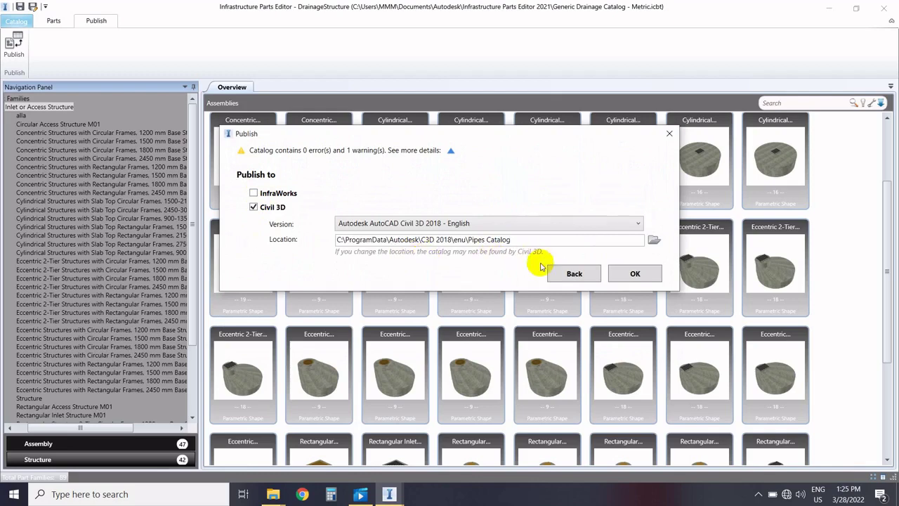
pyautogui.click(635, 274)
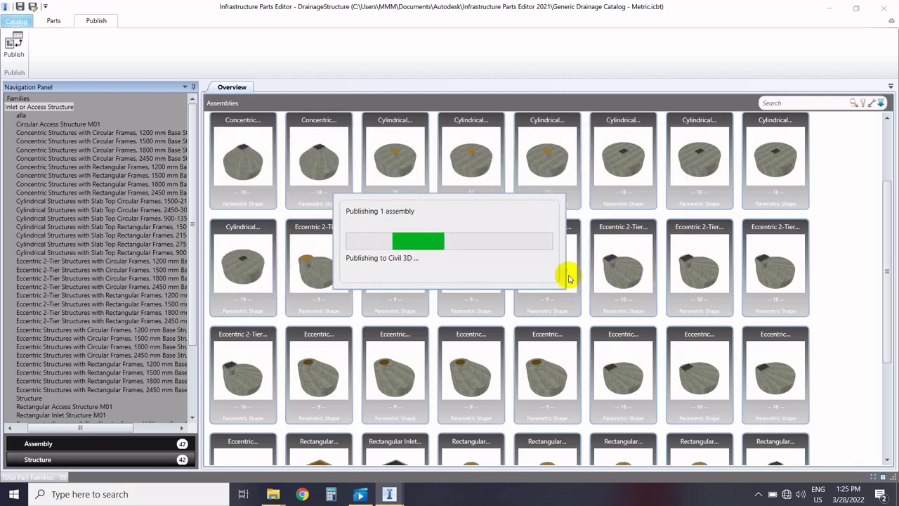
pyautogui.click(622, 273)
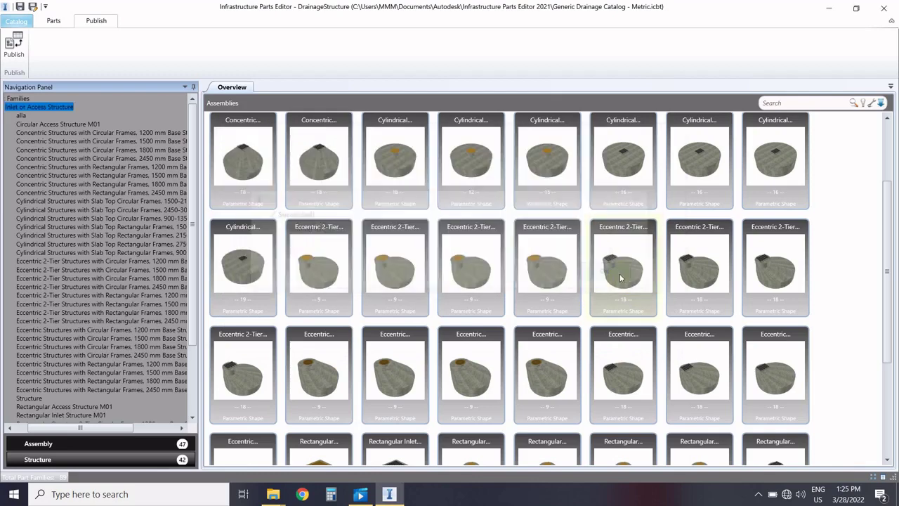
# Switch to Civil 3D 2018 Metric and set the pipe network's structure catalog to Generic Drainage Catalog - Metric.
pyautogui.click(827, 8)
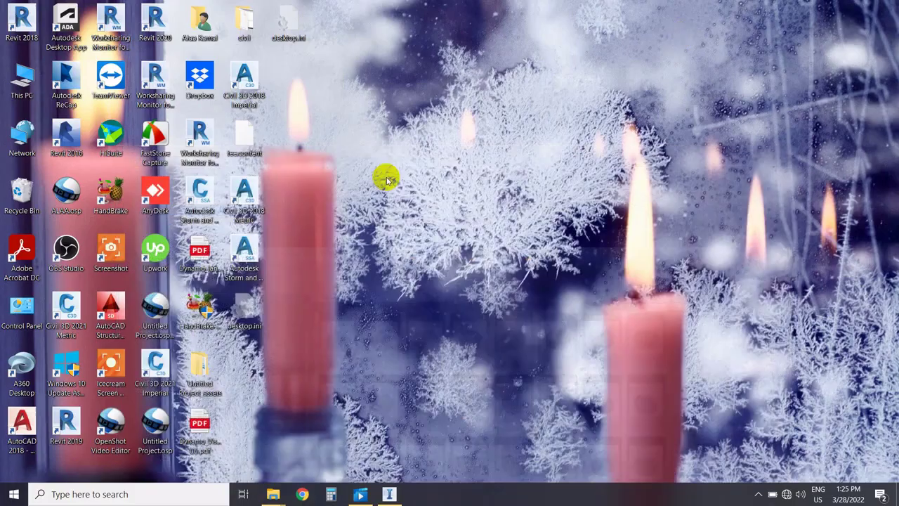
pyautogui.doubleClick(246, 191)
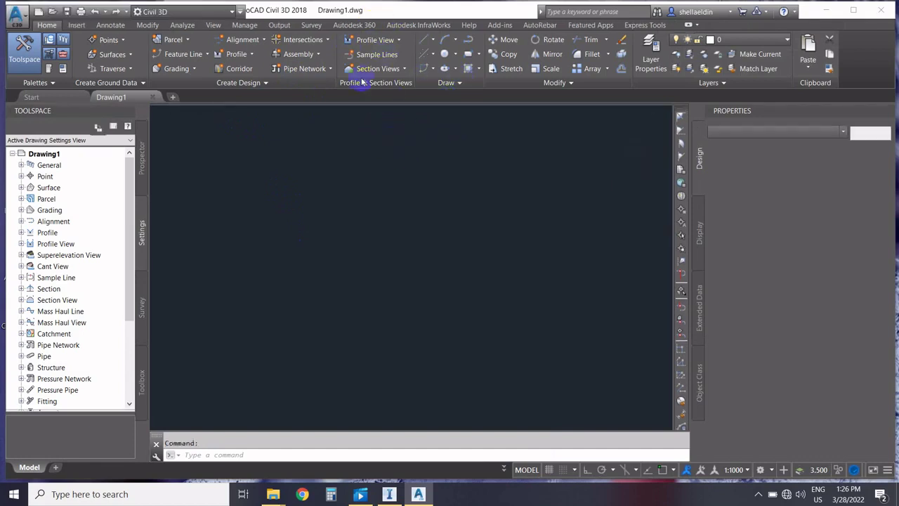
pyautogui.click(248, 83)
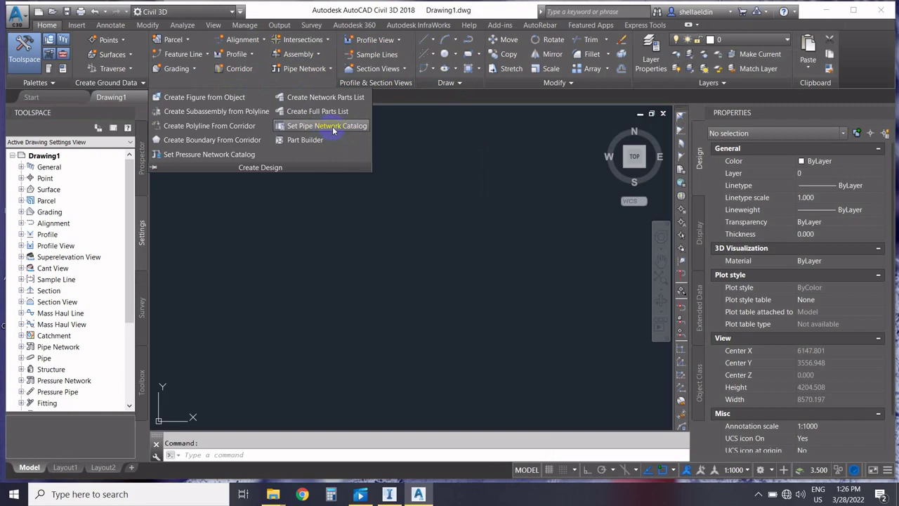
pyautogui.click(333, 131)
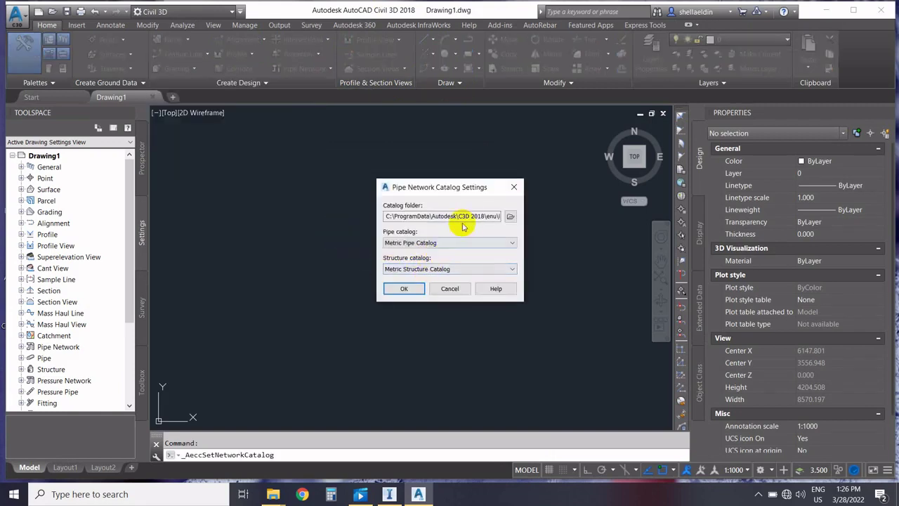
pyautogui.moveTo(470, 216); pyautogui.dragTo(508, 219)
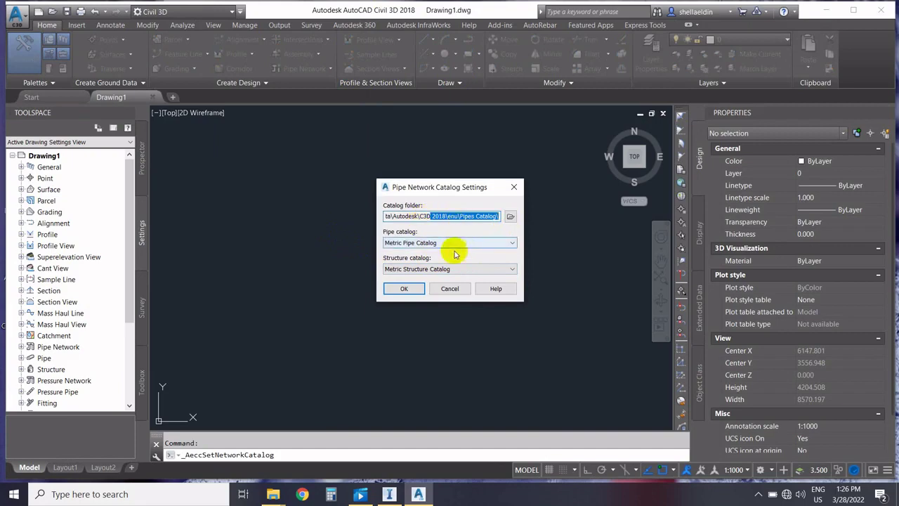
pyautogui.click(424, 270)
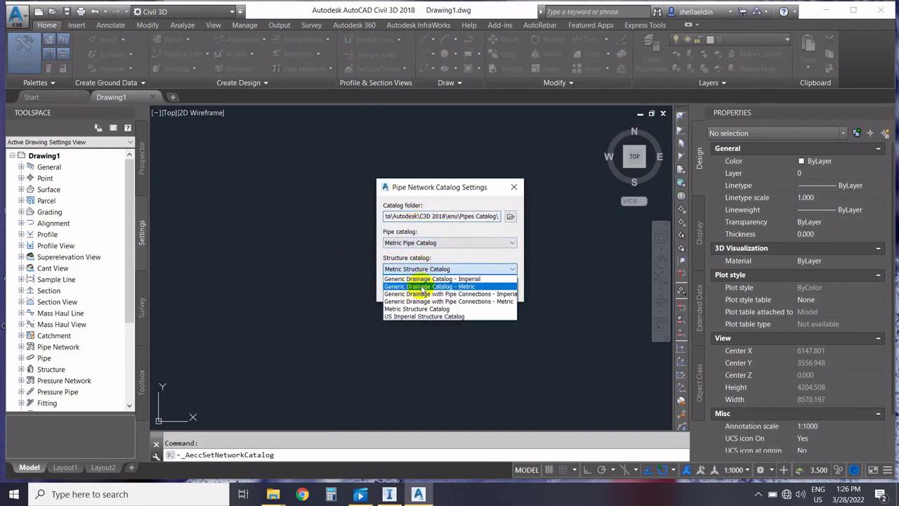
pyautogui.click(422, 286)
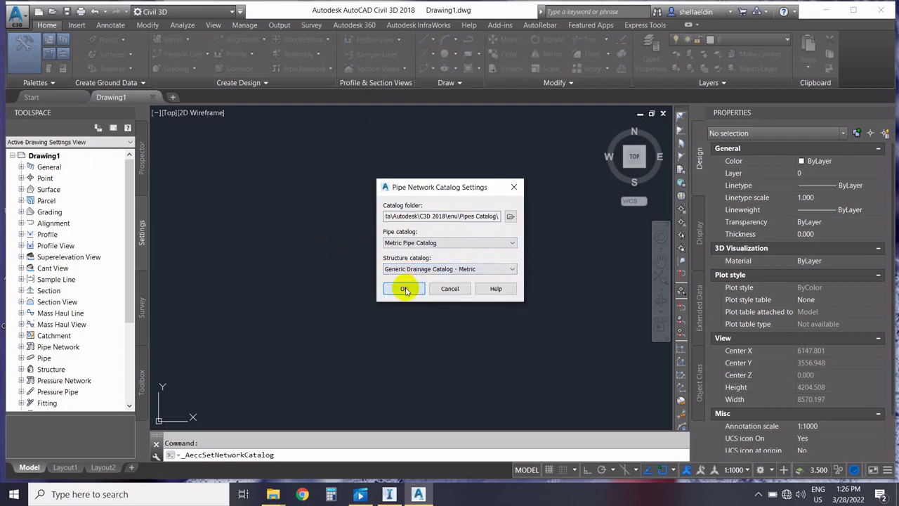
pyautogui.click(405, 290)
# Create a new parts list for pipe networks in the drawing settings.
pyautogui.click(20, 347)
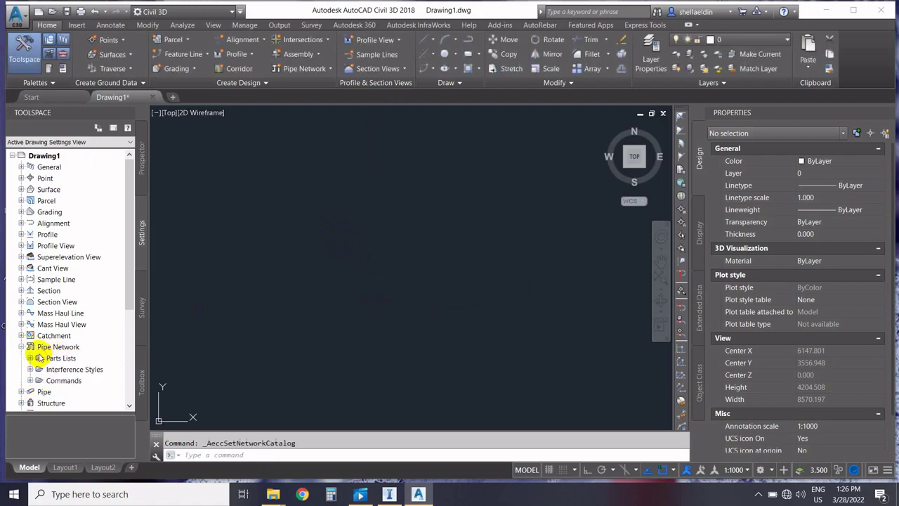
pyautogui.rightClick(56, 361)
pyautogui.click(85, 366)
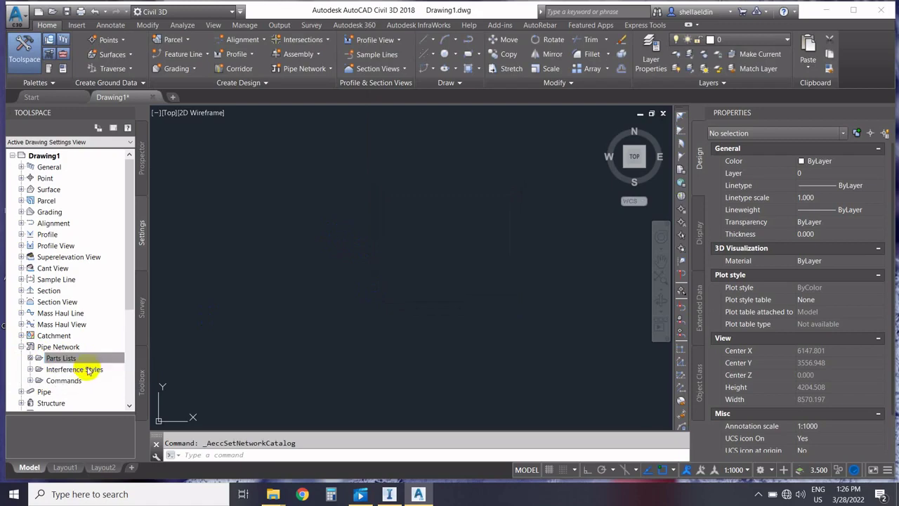
# Add the STRUCTURE_METRIC inlet part family to the new parts list's structures.
pyautogui.rightClick(339, 220)
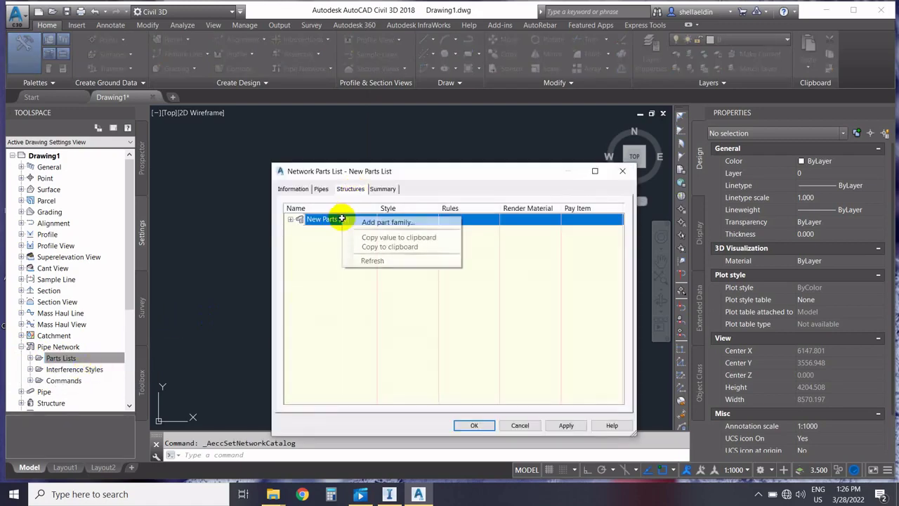
pyautogui.click(368, 234)
pyautogui.scroll(-10, 315, 260)
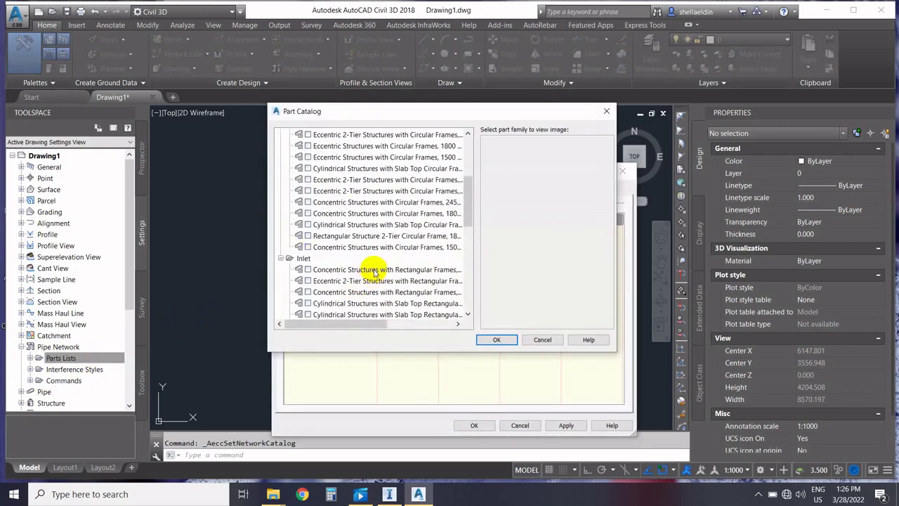
pyautogui.click(307, 303)
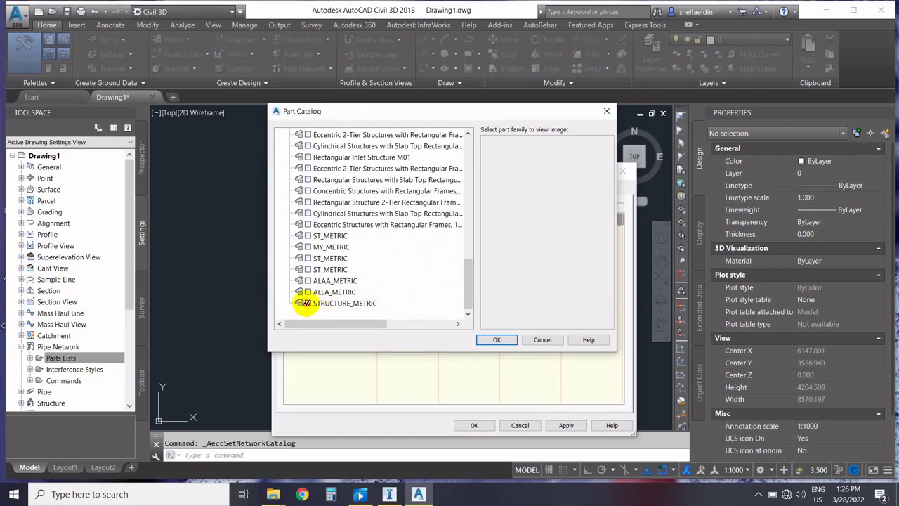
pyautogui.click(498, 340)
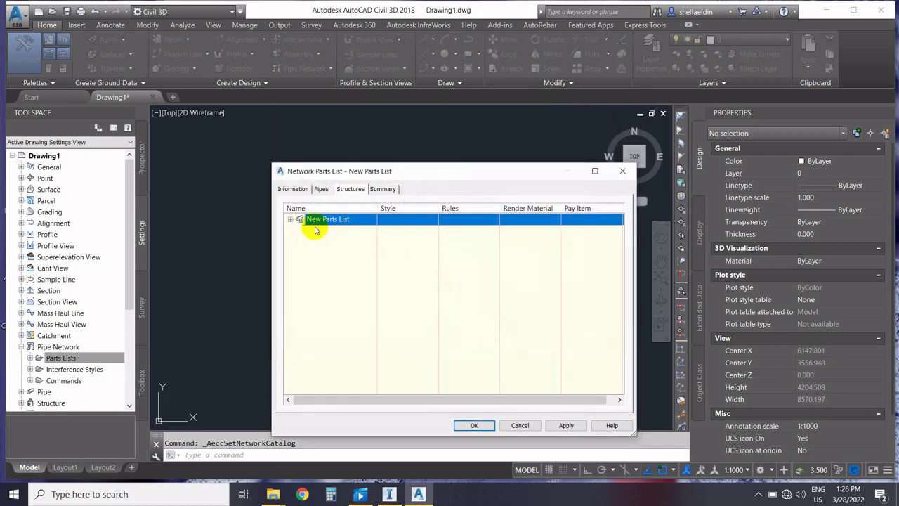
# Add the 900 mm diameter part size to the STRUCTURE_METRIC family and save the parts list.
pyautogui.click(290, 219)
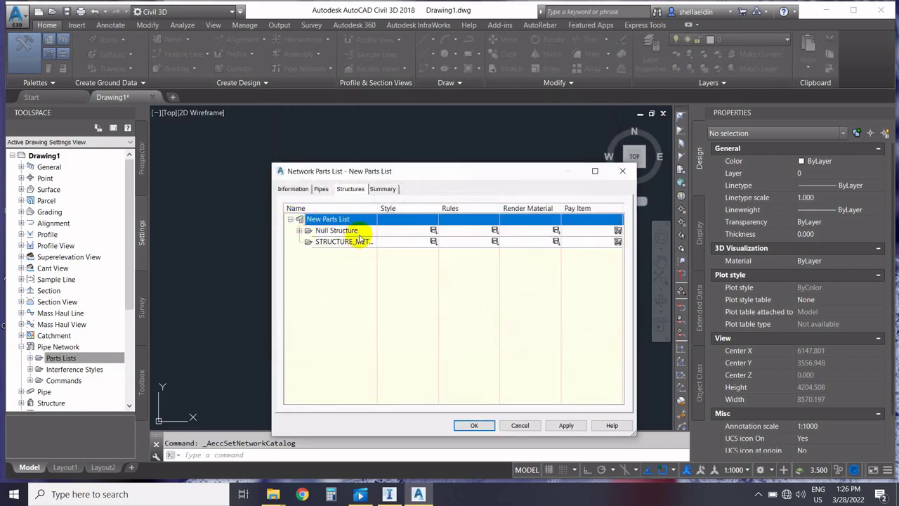
pyautogui.click(351, 242)
pyautogui.rightClick(354, 243)
pyautogui.click(384, 251)
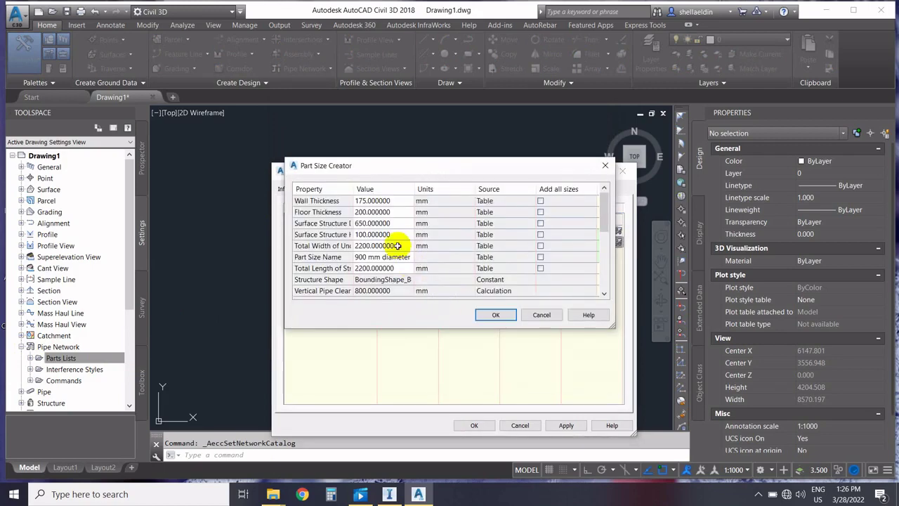
pyautogui.click(395, 234)
pyautogui.click(393, 234)
pyautogui.click(396, 225)
pyautogui.click(396, 223)
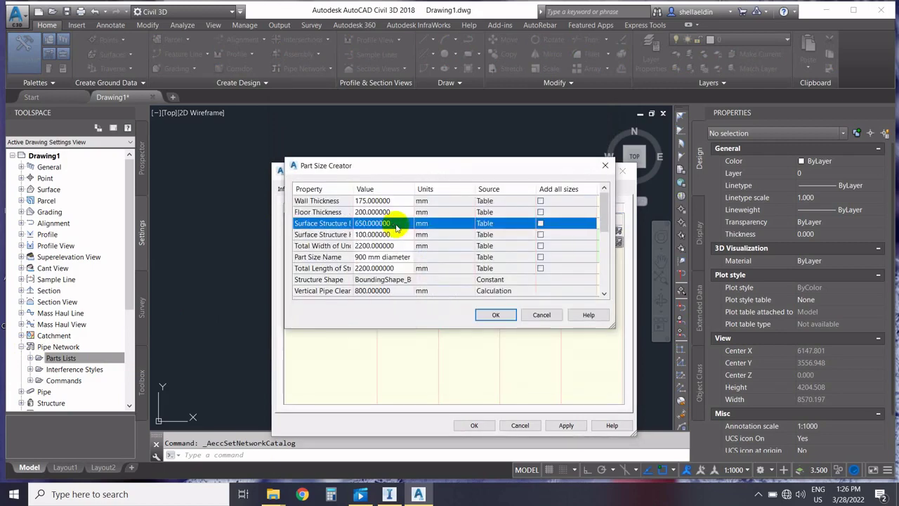
pyautogui.click(396, 226)
pyautogui.click(493, 316)
pyautogui.click(492, 316)
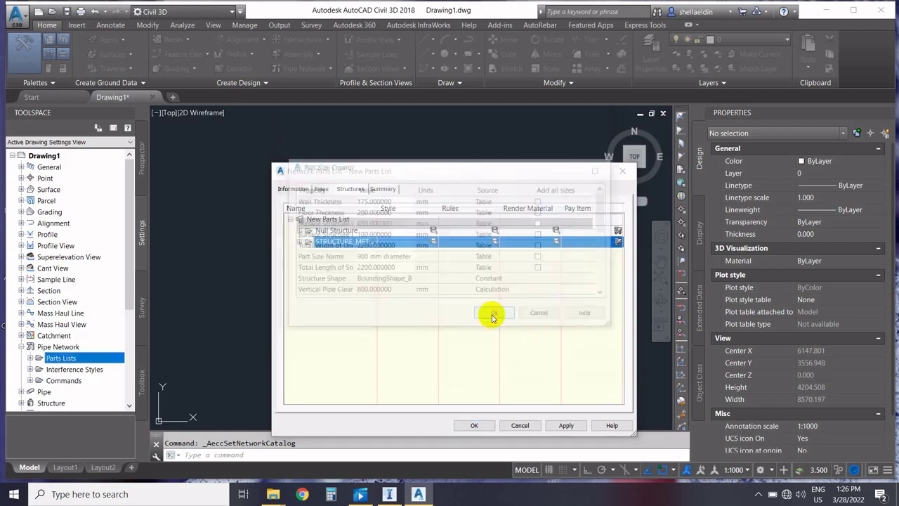
pyautogui.click(474, 425)
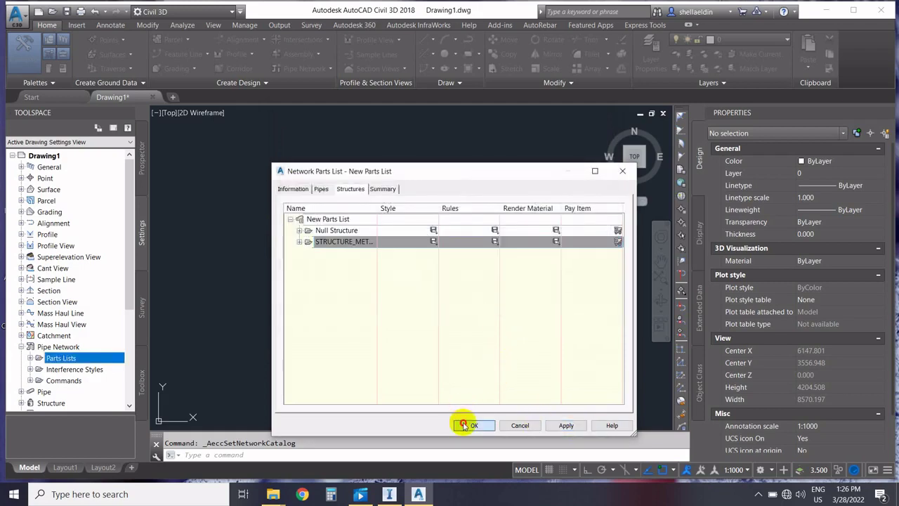
# Create a pipe network that uses New Parts List, keeping the default network name and no label styles.
pyautogui.click(293, 71)
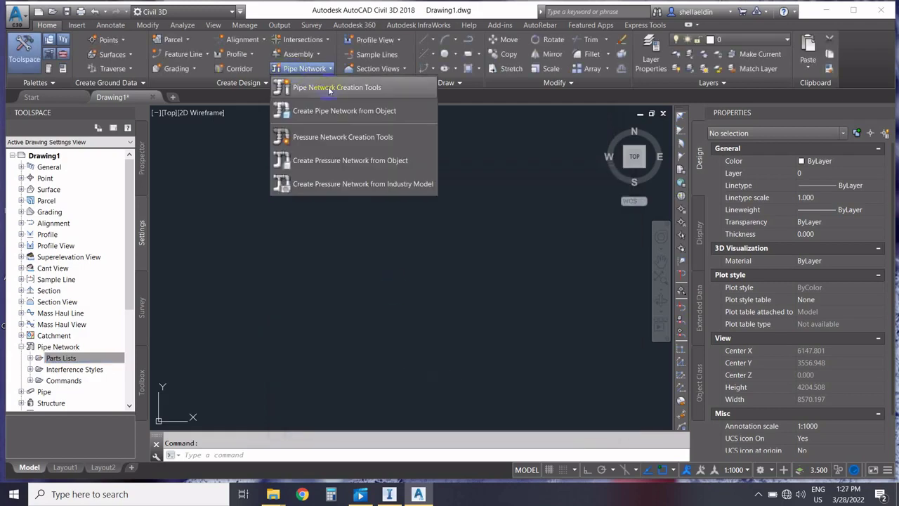
pyautogui.click(307, 89)
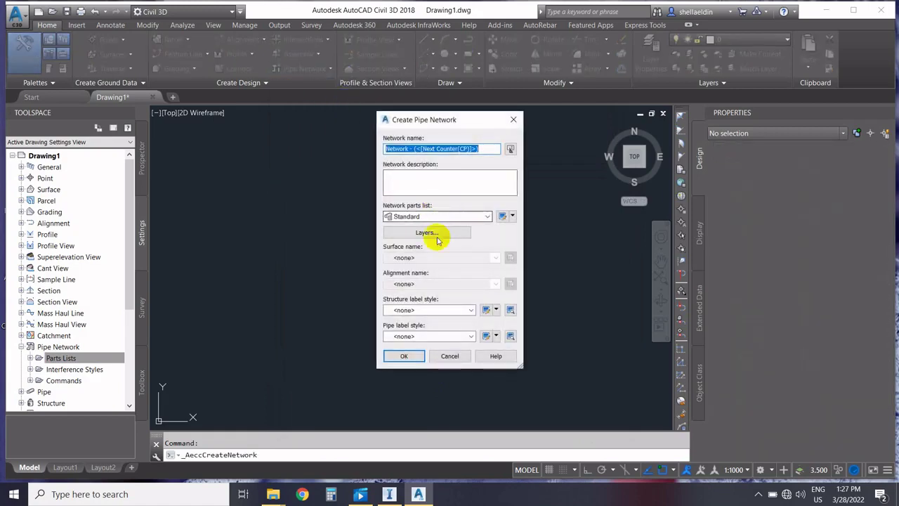
pyautogui.click(443, 217)
pyautogui.click(406, 230)
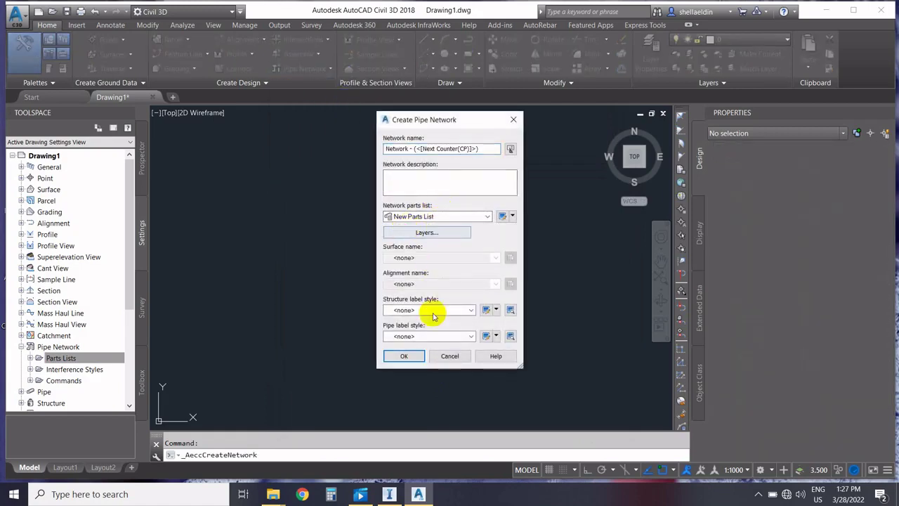
pyautogui.click(404, 356)
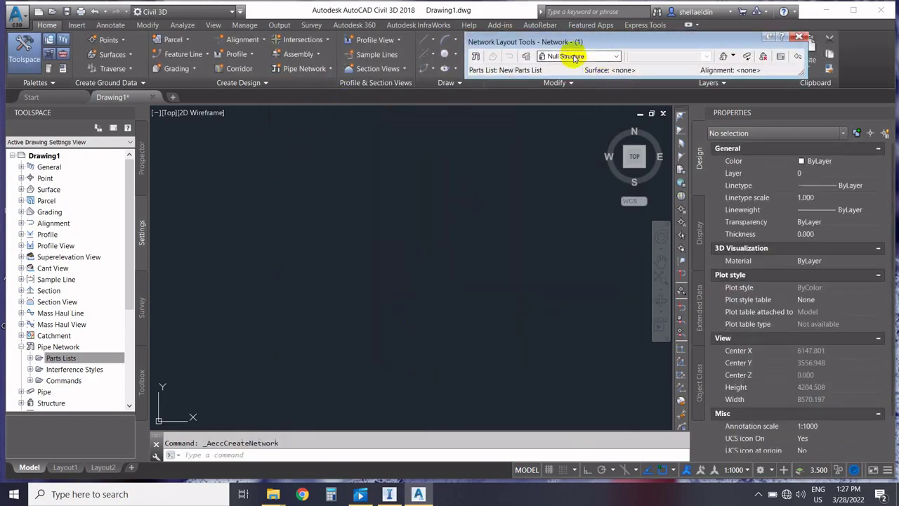
# Place one 900 mm diameter riser structure in the drawing using the Structures Only layout mode.
pyautogui.click(572, 56)
pyautogui.click(572, 92)
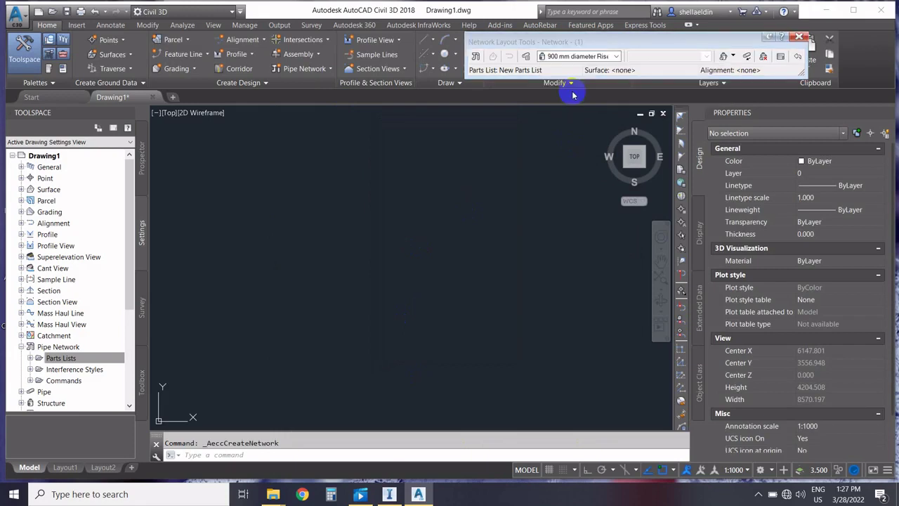
pyautogui.click(733, 59)
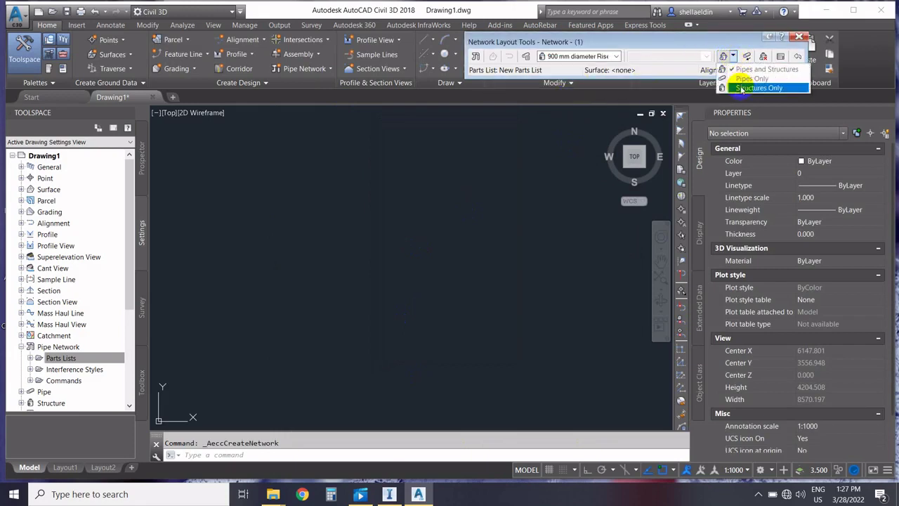
pyautogui.click(755, 90)
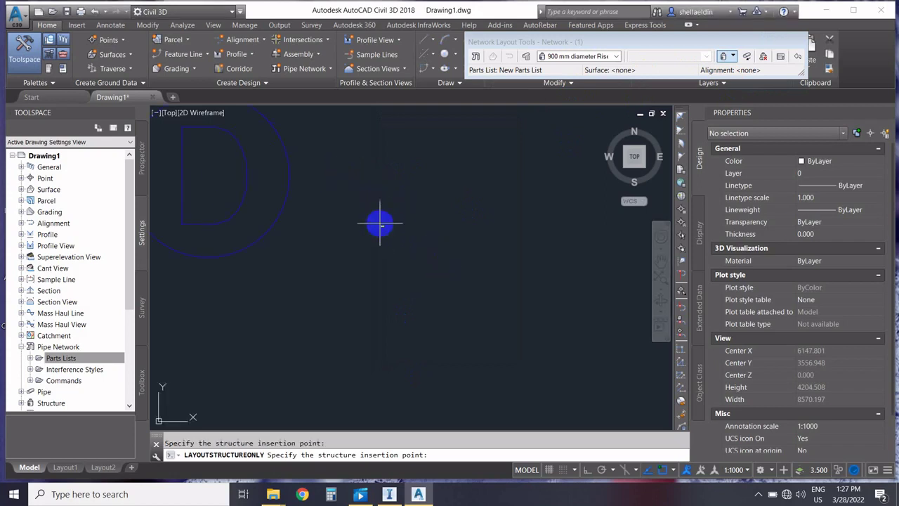
pyautogui.press('Escape')
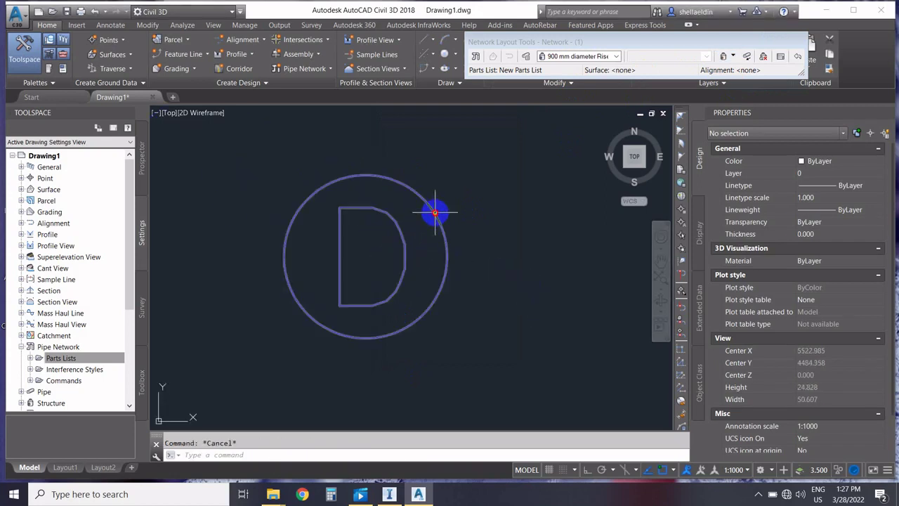
# Inspect the placed structure's 3D shape in the Object Viewer, orbited to show its riser and base.
pyautogui.click(433, 209)
pyautogui.rightClick(533, 370)
pyautogui.click(533, 343)
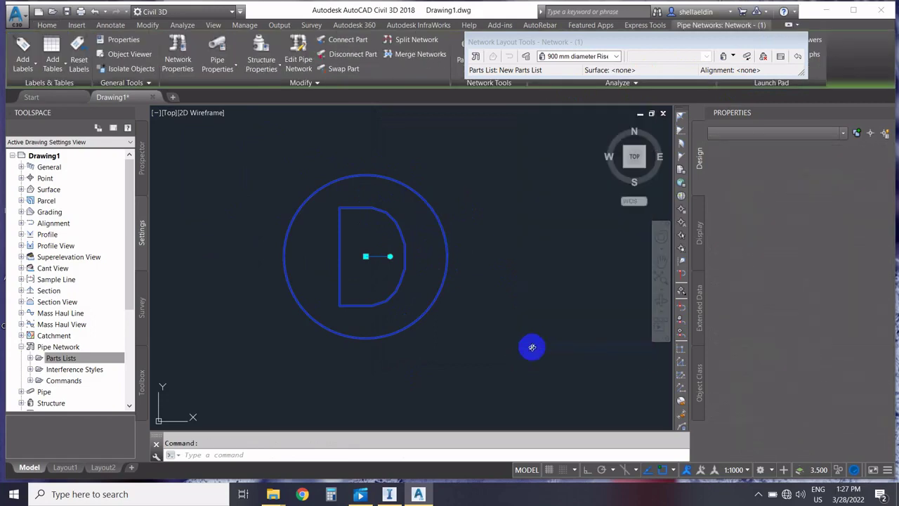
pyautogui.moveTo(522, 363); pyautogui.dragTo(461, 288)
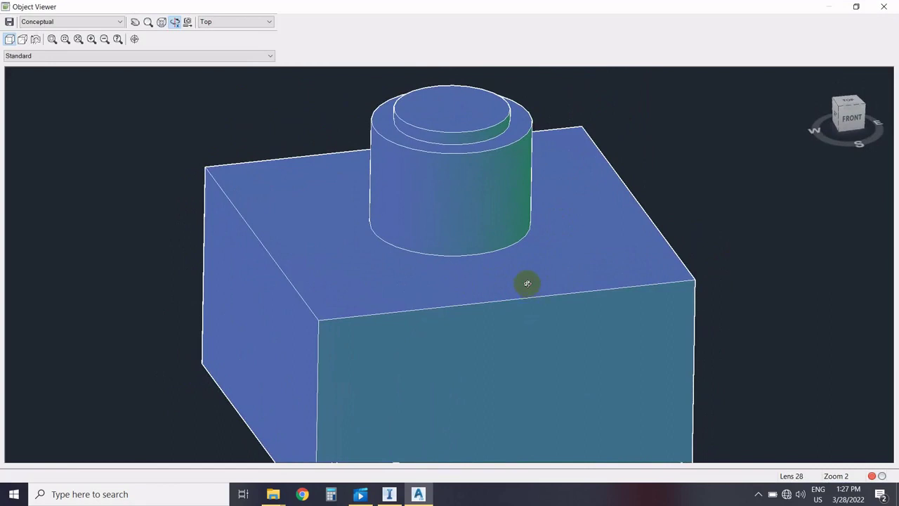
pyautogui.scroll(-3, 526, 283)
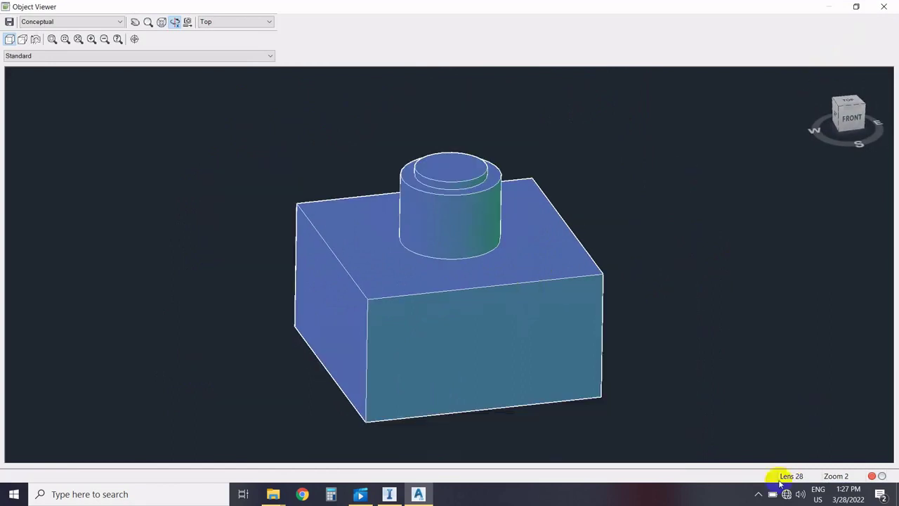